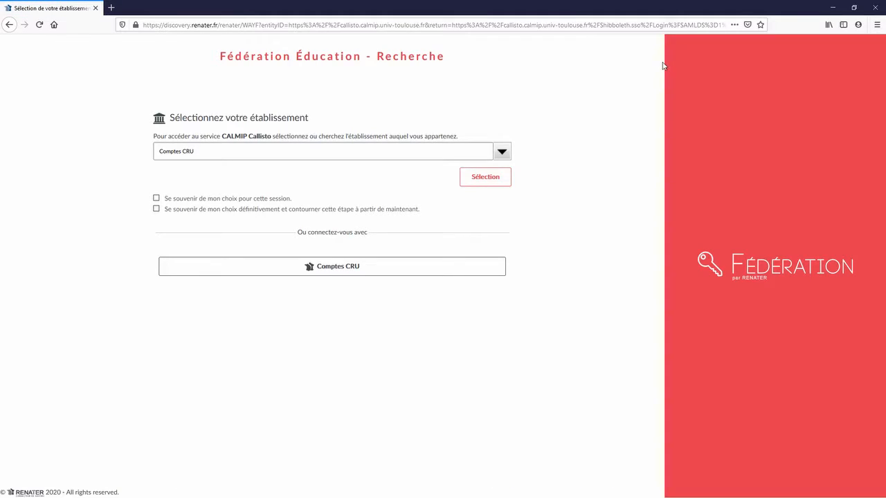
Select CNRS as the institution and sign in to CALMIP Callisto with the prefilled credentials
left_click(503, 151)
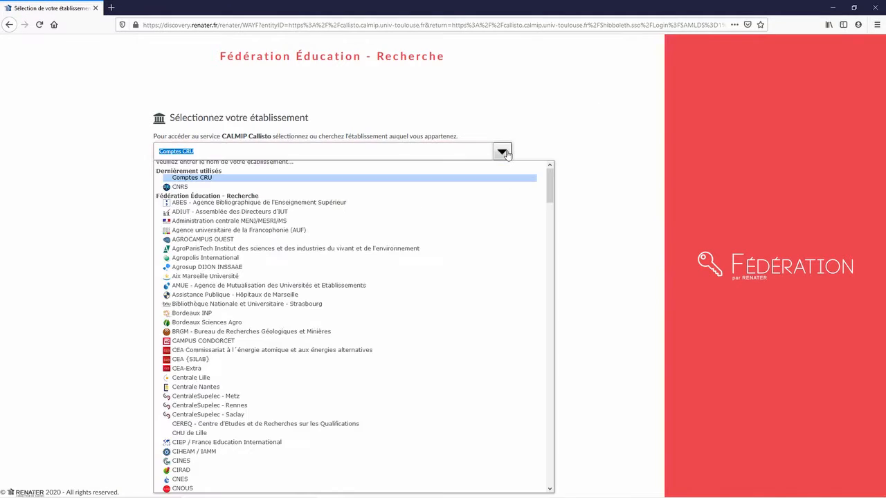
left_click(408, 188)
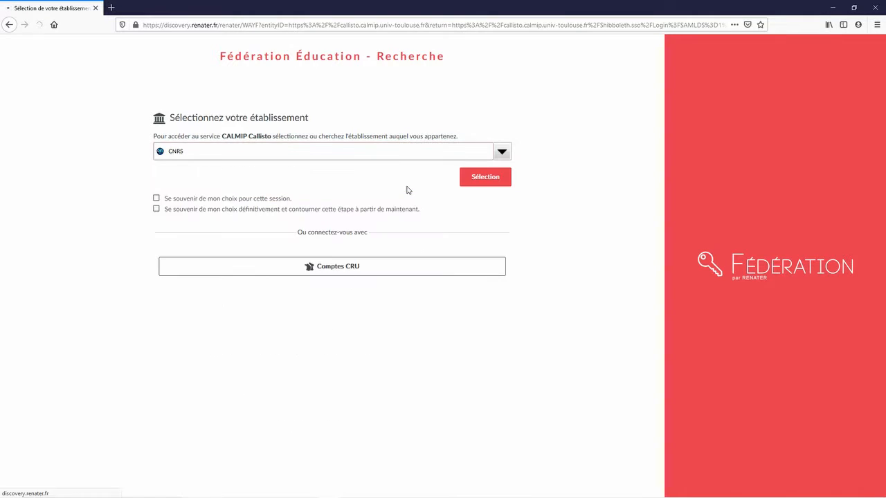
left_click(471, 184)
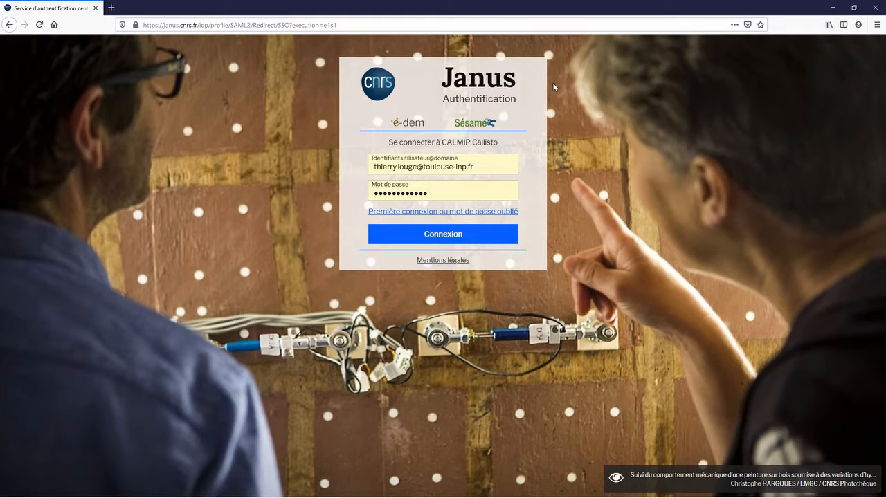
left_click(457, 238)
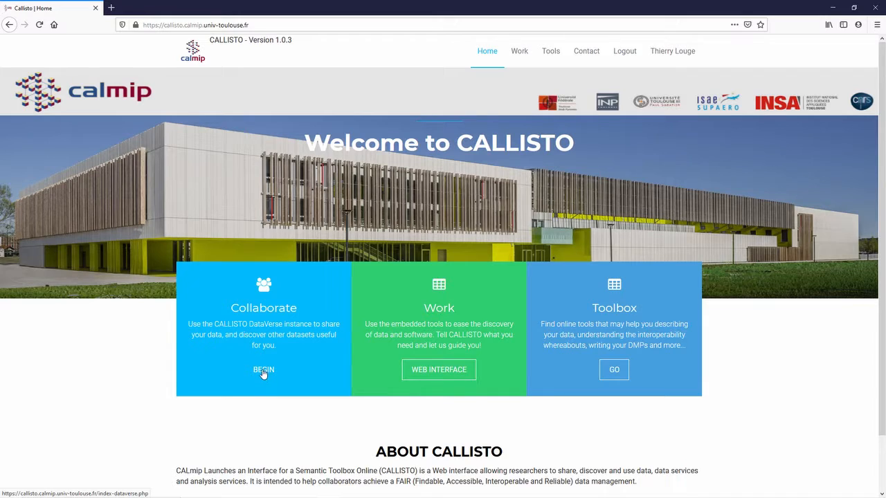
Open CALLISTO's collaboration Dataverse instance, go to its root dataverse and look through the listed dataverses and datasets
left_click(263, 375)
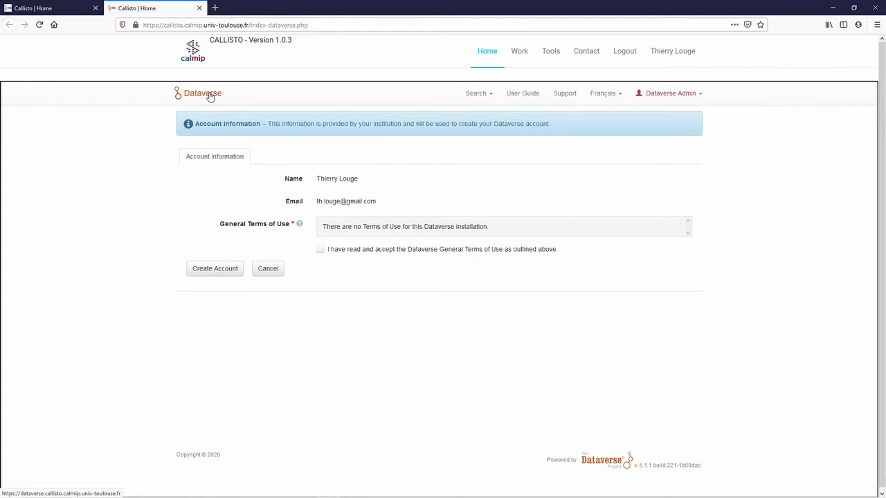
left_click(210, 94)
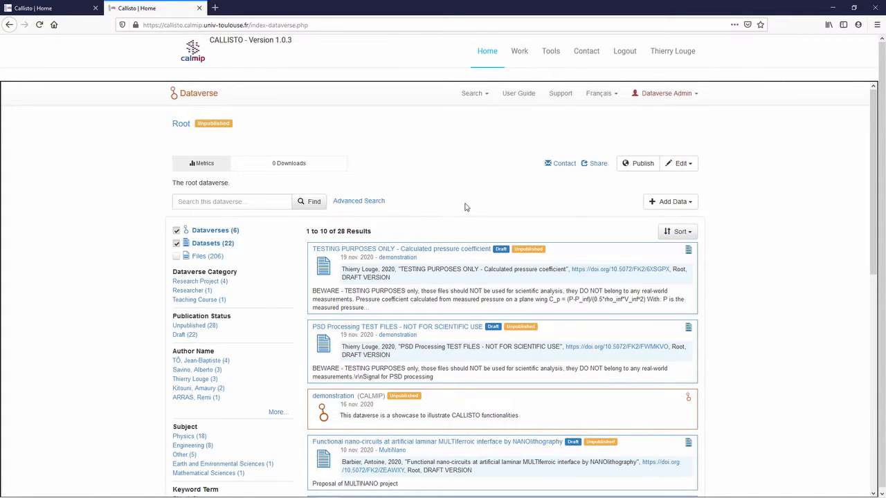
scroll(465, 208, "down", 4)
scroll(468, 208, "down", 2)
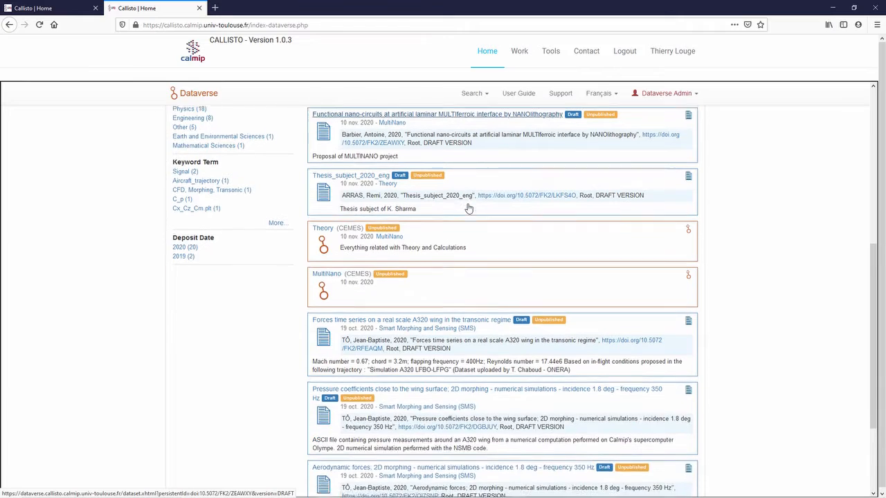
scroll(468, 207, "up", 5)
scroll(468, 207, "up", 2)
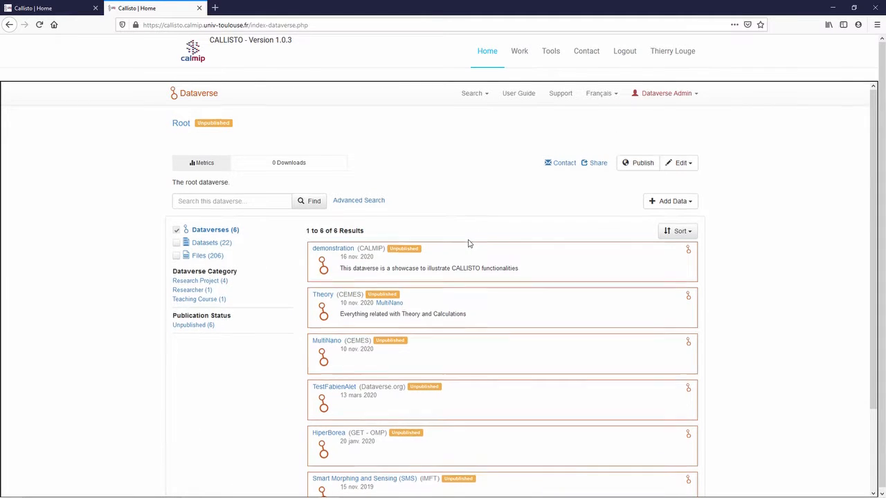
Open the Smart Morphing and Sensing (SMS) dataverse from the root listing and look through its datasets
scroll(468, 244, "down", 1)
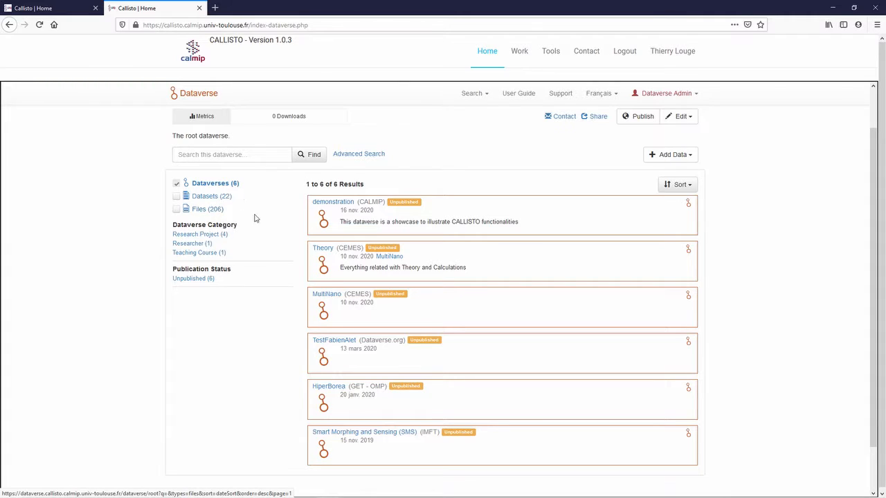
left_click(341, 435)
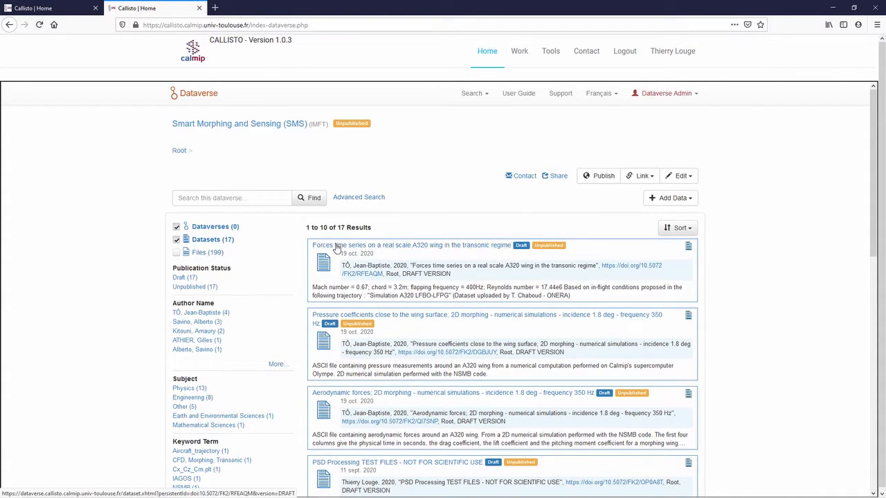
scroll(435, 199, "down", 4)
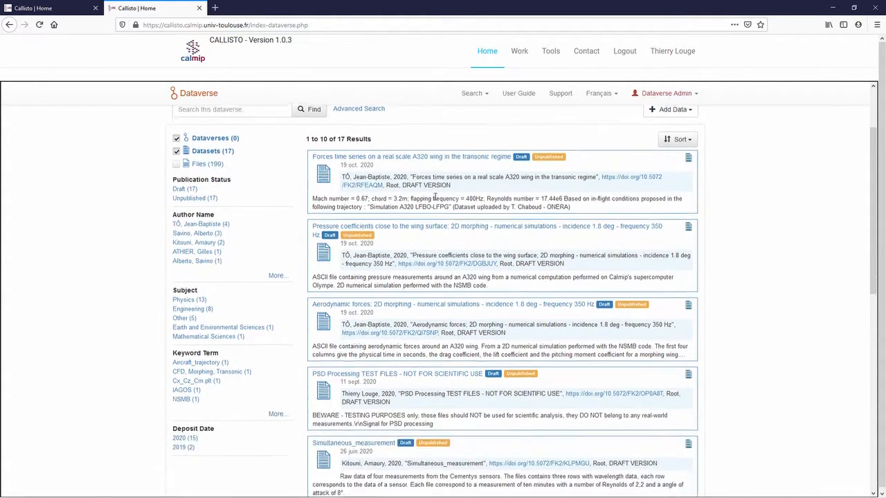
scroll(435, 200, "down", 10)
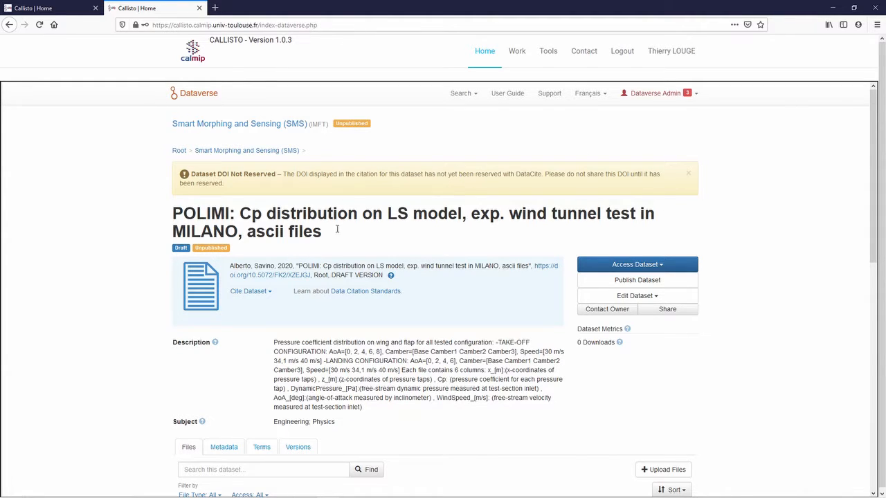
Examine the title and description of the POLIMI Cp distribution dataset from the Milano wind tunnel test
scroll(353, 194, "down", 3)
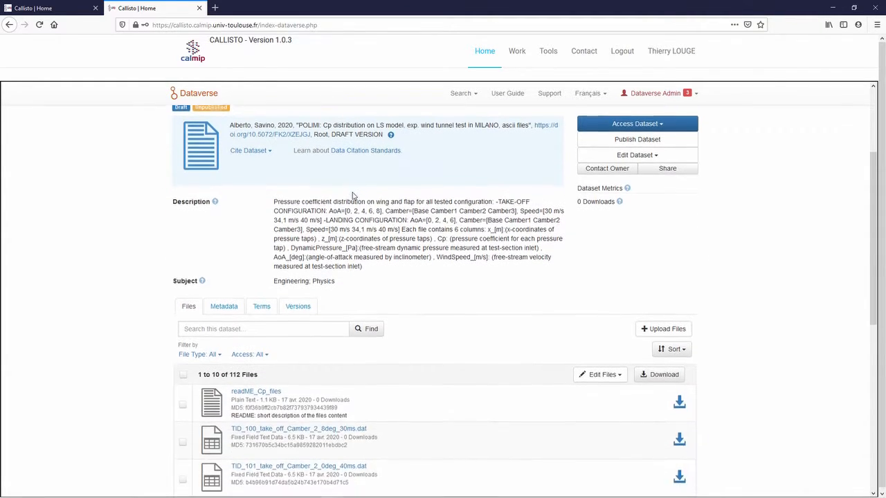
scroll(353, 200, "up", 1)
scroll(352, 197, "up", 1)
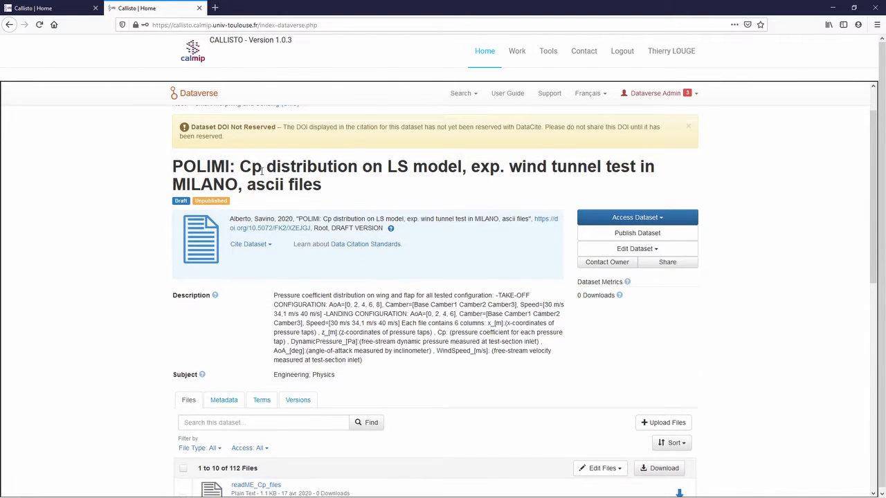
scroll(398, 183, "down", 2)
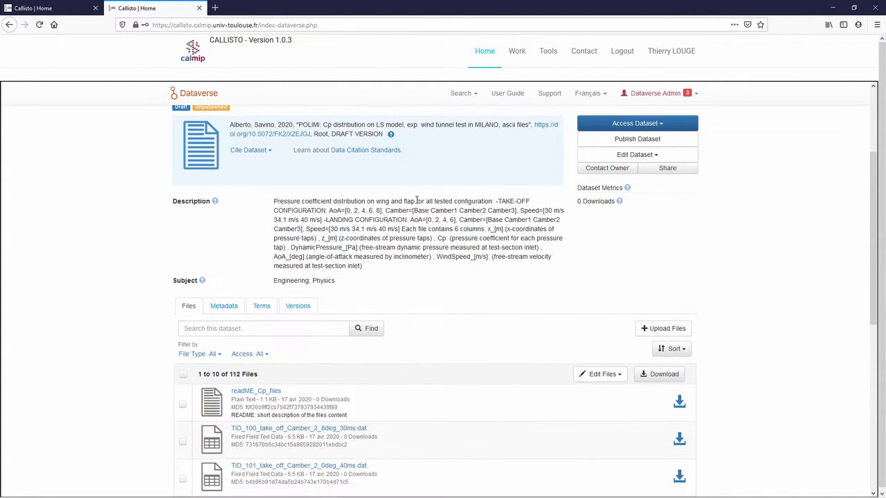
scroll(346, 236, "up", 1)
left_click_drag(272, 247, 377, 321)
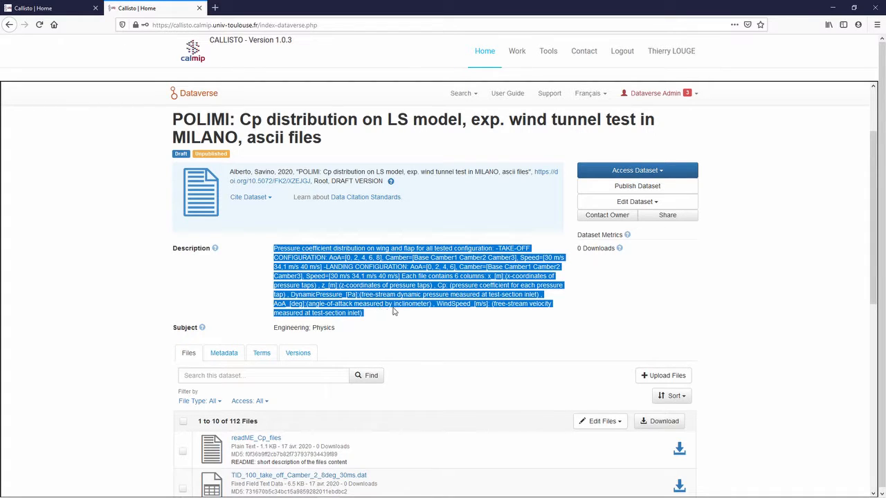
left_click(393, 311)
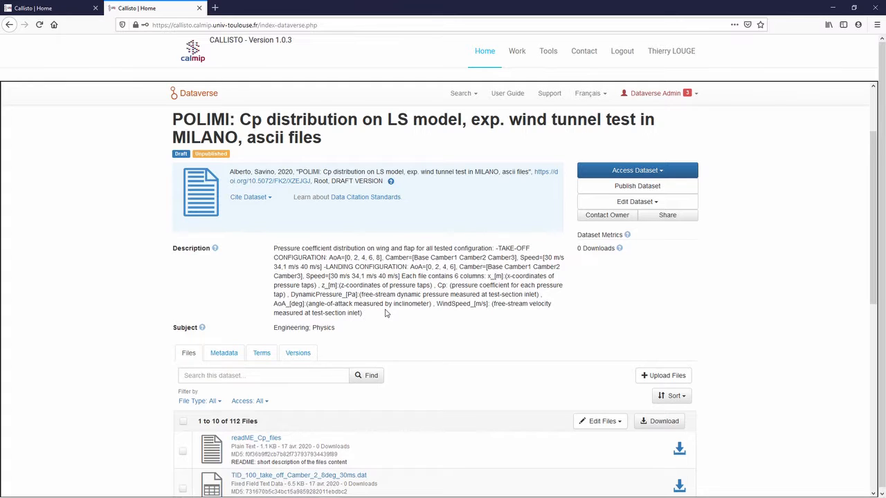
Look through the POLIMI dataset's file list and check the download options for the whole dataset
scroll(431, 311, "down", 4)
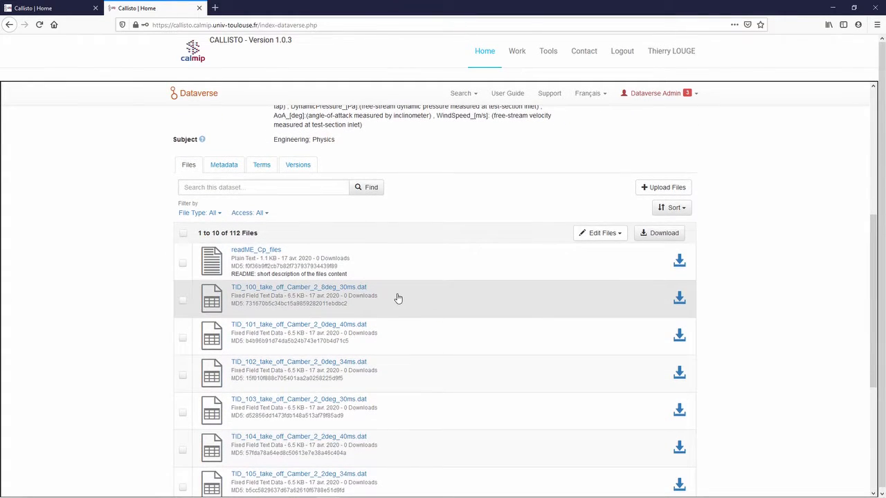
scroll(398, 297, "down", 5)
scroll(398, 298, "up", 6)
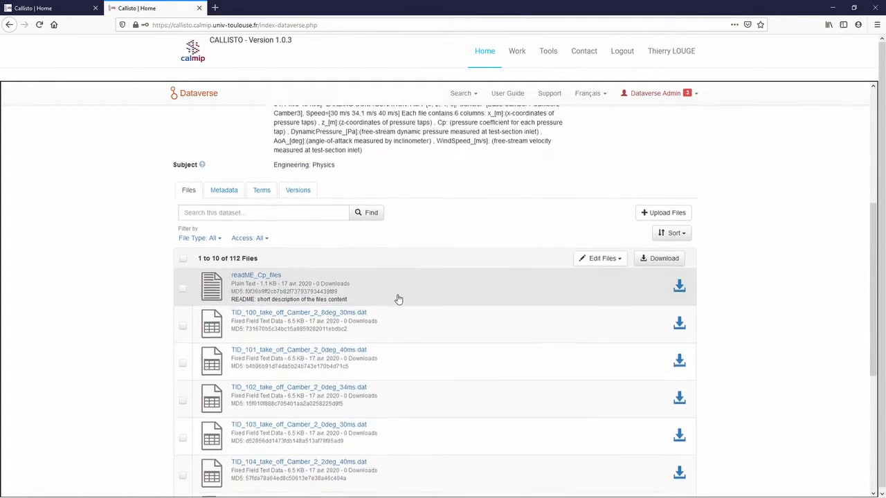
scroll(398, 299, "up", 1)
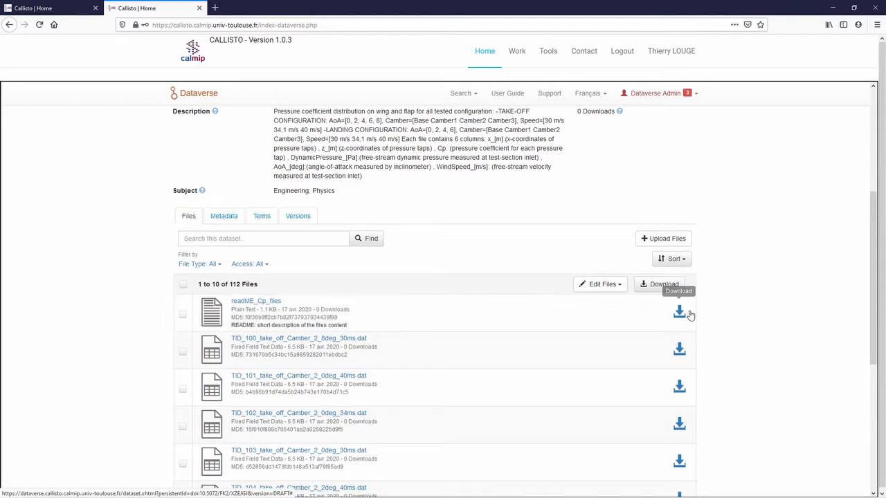
scroll(590, 238, "up", 3)
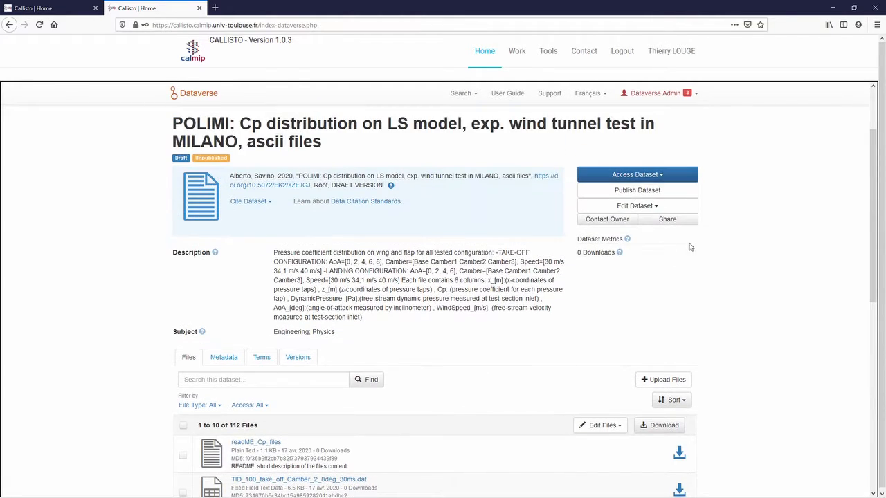
left_click(649, 176)
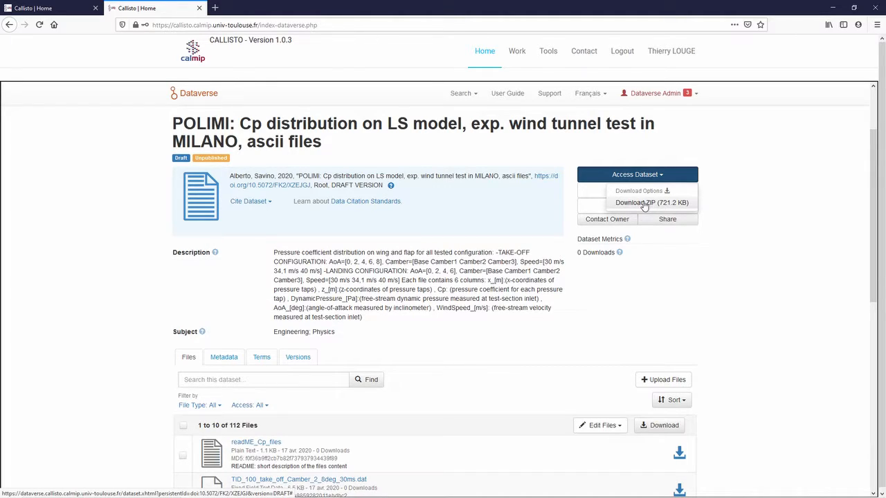
left_click(686, 294)
View the POLIMI dataset's citation metadata and compare it with the dataset's header information
scroll(540, 307, "down", 2)
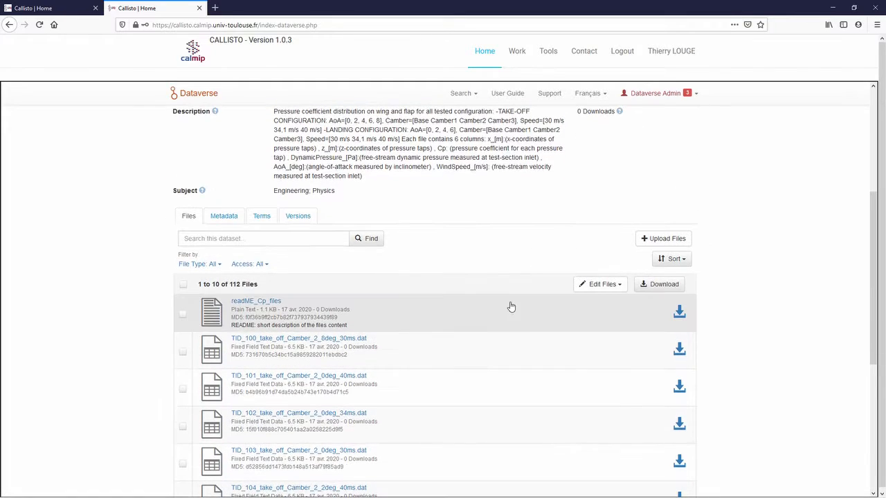
left_click(224, 216)
scroll(480, 277, "down", 2)
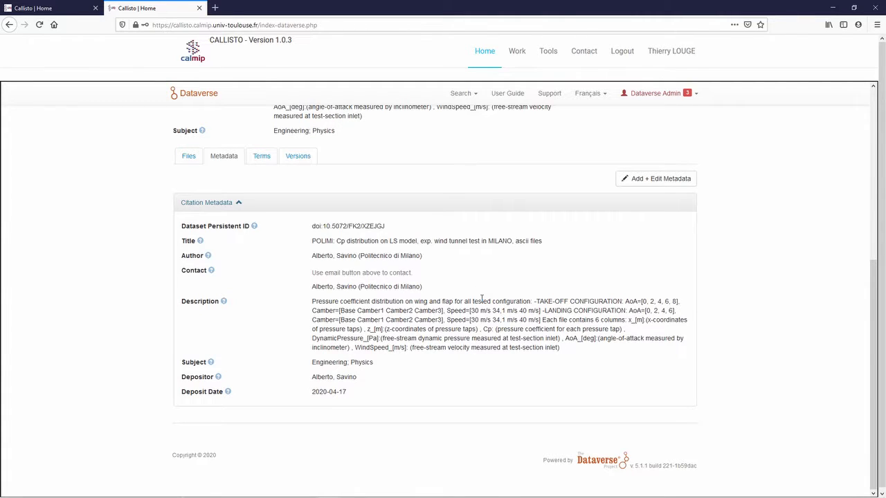
scroll(481, 298, "up", 1)
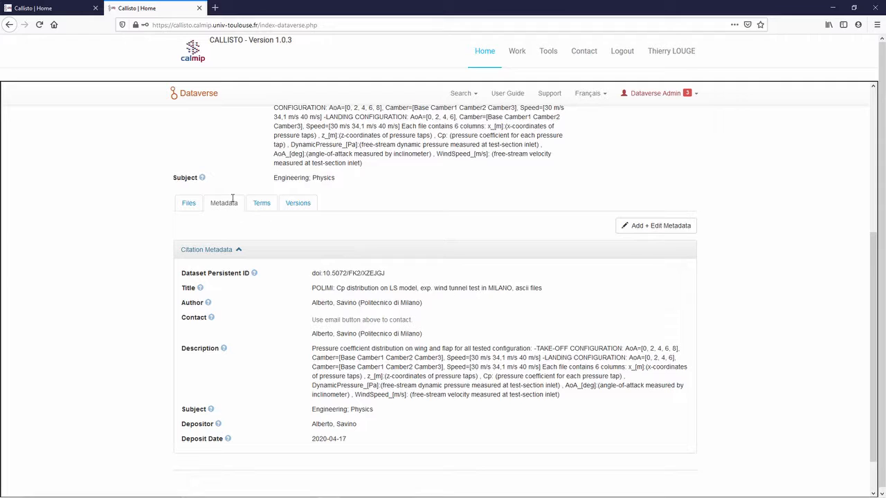
scroll(413, 259, "up", 3)
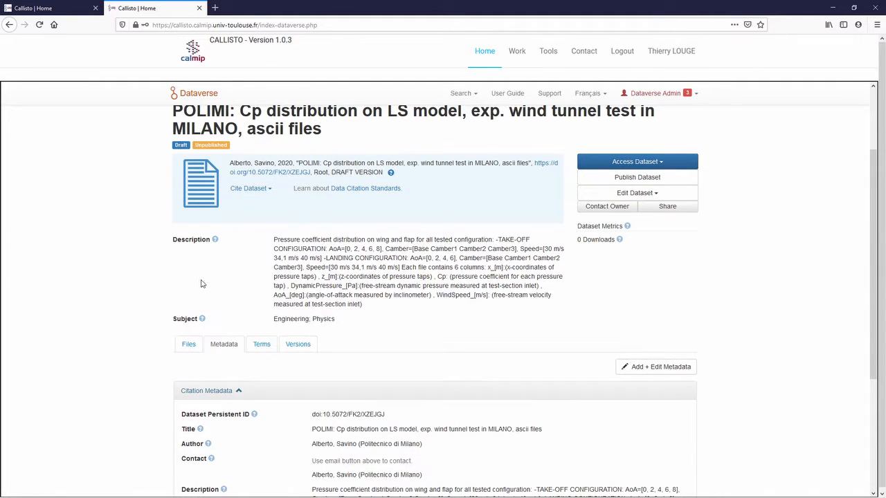
scroll(370, 372, "up", 2)
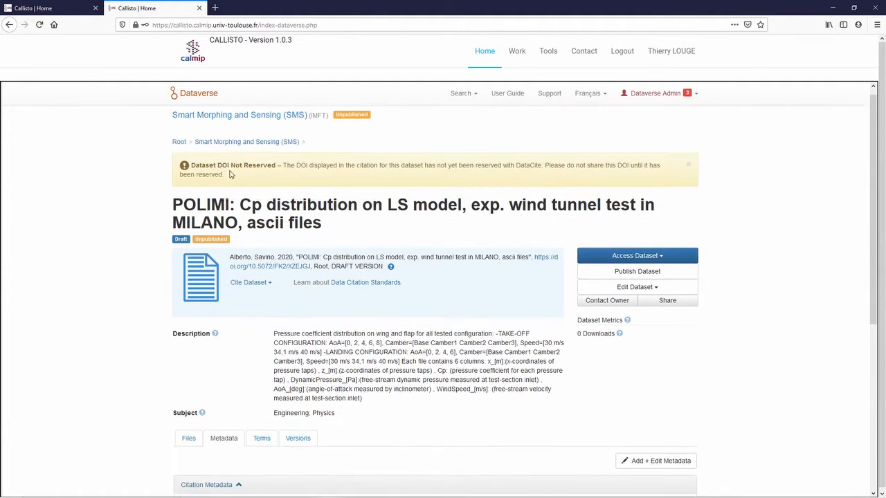
scroll(370, 372, "down", 5)
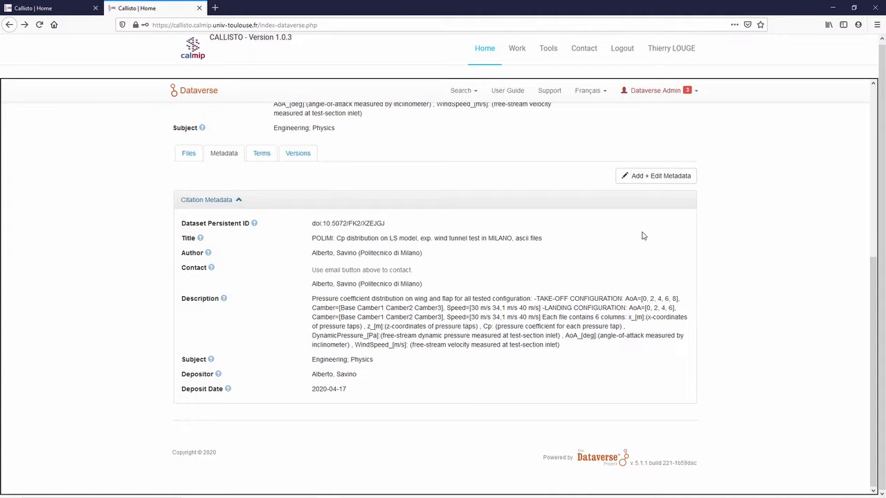
Return to the Smart Morphing and Sensing (SMS) dataverse and start a new dataset hosted there
scroll(642, 236, "up", 5)
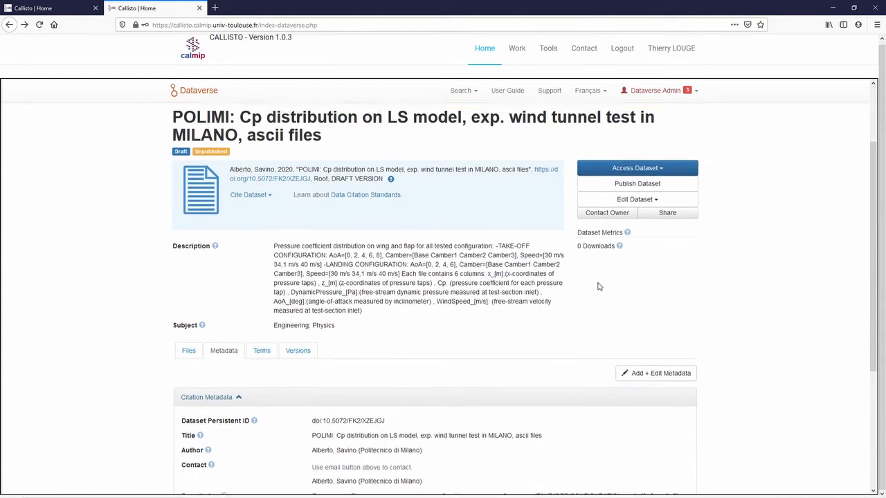
scroll(599, 286, "up", 2)
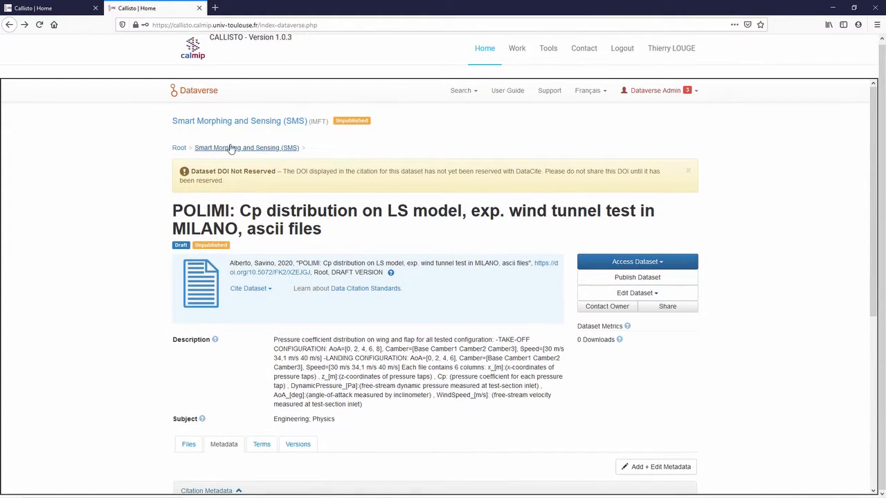
left_click(231, 148)
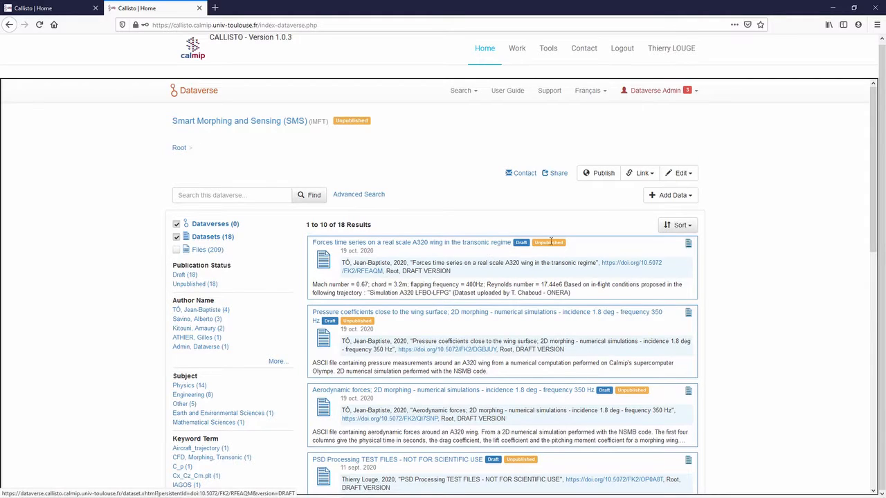
left_click(678, 199)
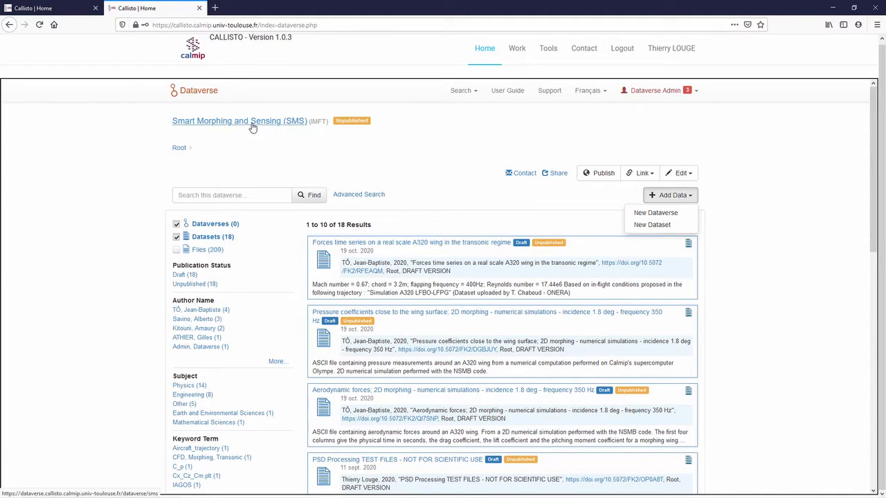
left_click(653, 226)
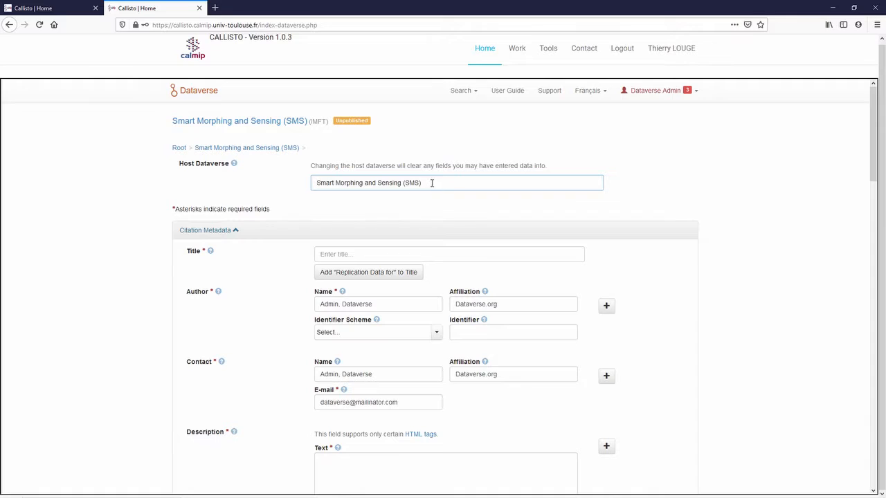
left_click_drag(423, 183, 316, 179)
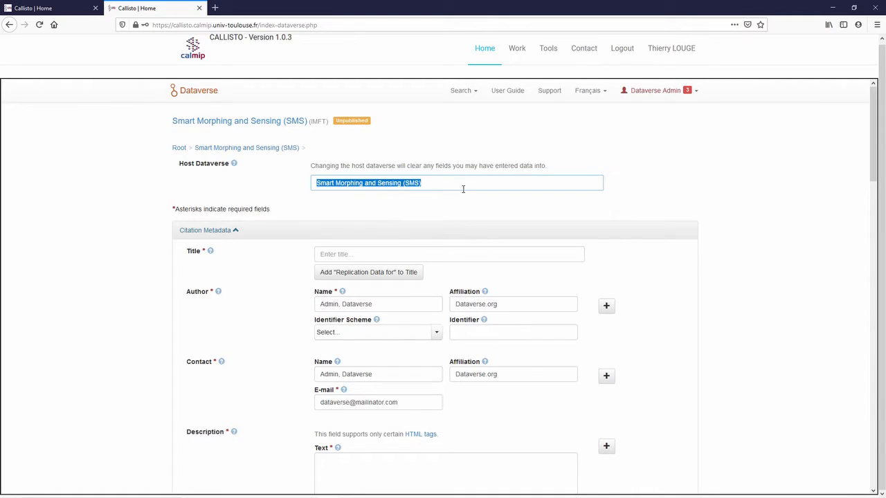
left_click(443, 185)
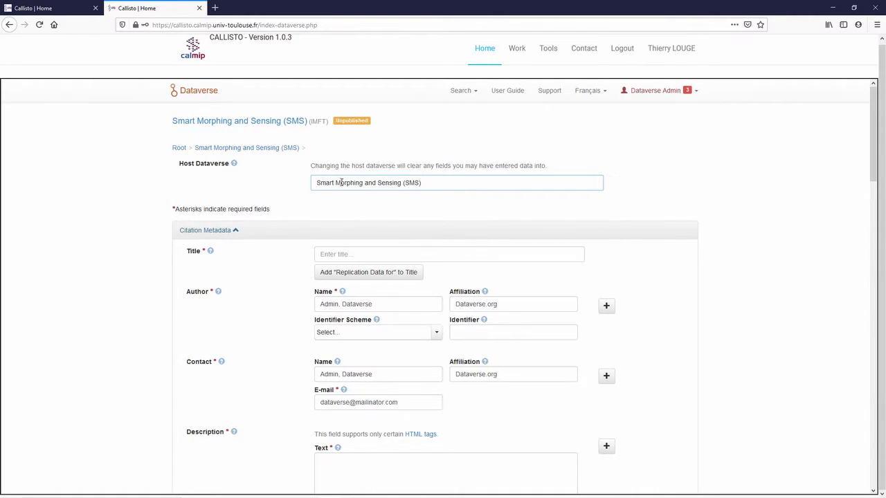
Examine the new dataset's citation metadata fields, from title, author and contact to description, date, subject and keyword
scroll(480, 244, "down", 3)
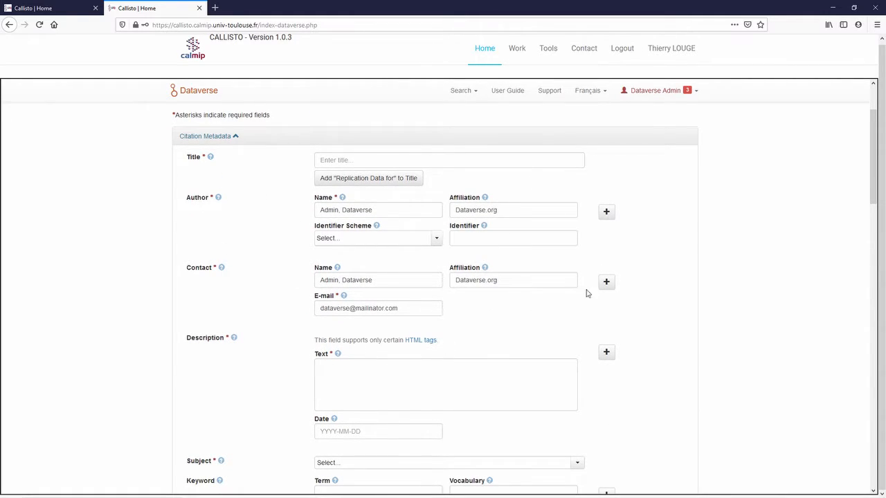
scroll(688, 272, "down", 1)
scroll(553, 268, "up", 1)
scroll(243, 320, "down", 3)
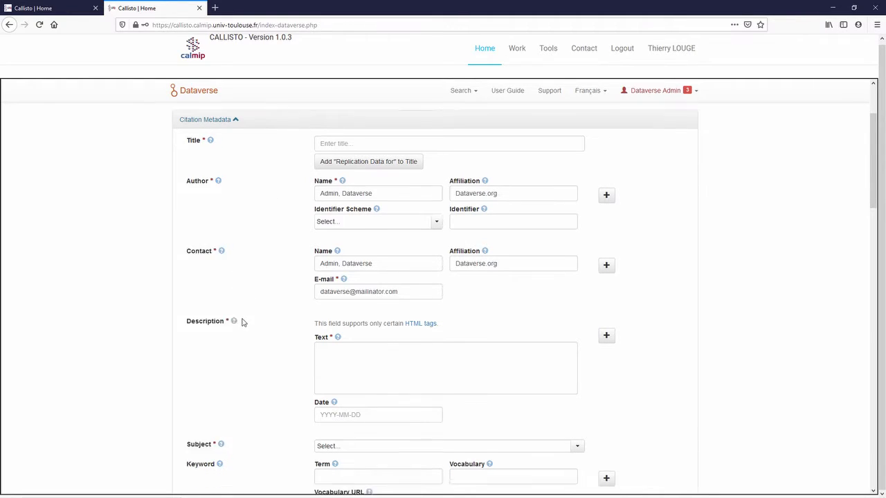
scroll(257, 352, "up", 2)
scroll(257, 352, "up", 1)
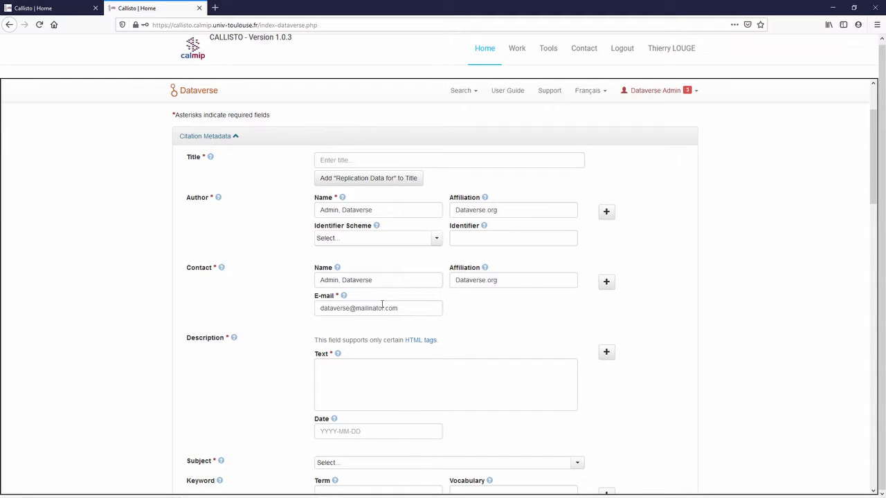
scroll(334, 346, "down", 5)
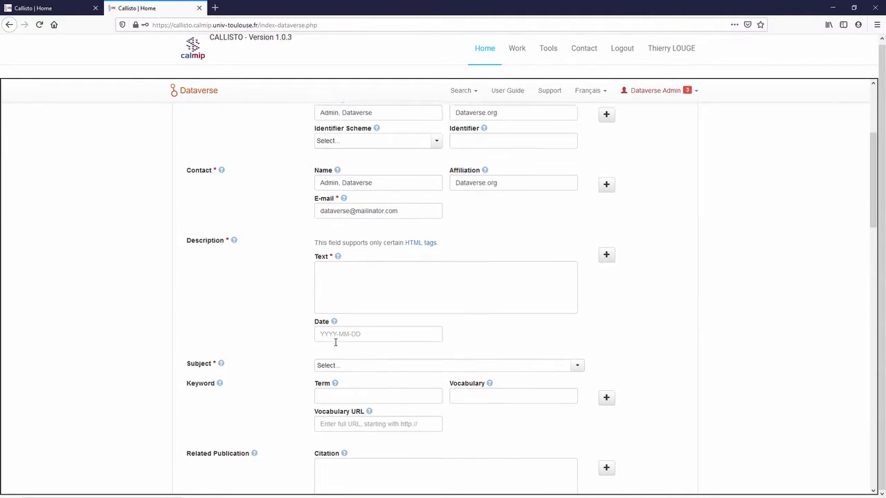
scroll(332, 332, "down", 1)
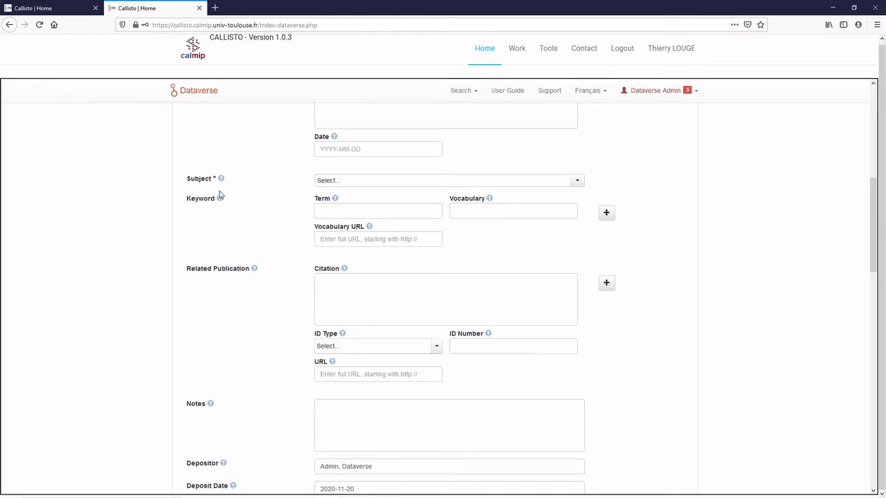
Look through the available options for the dataset's Subject field and close the list without choosing any
scroll(231, 221, "up", 1)
scroll(230, 226, "up", 1)
left_click(574, 274)
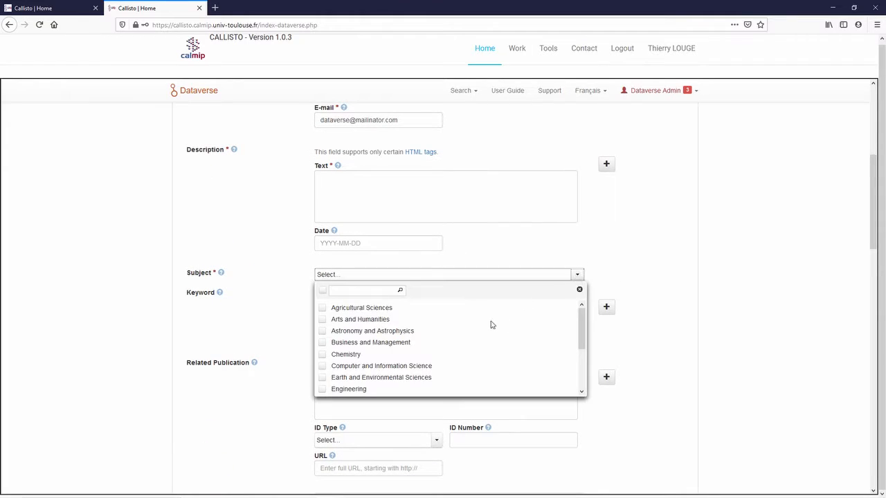
scroll(493, 329, "down", 3)
scroll(492, 328, "up", 3)
scroll(493, 329, "down", 3)
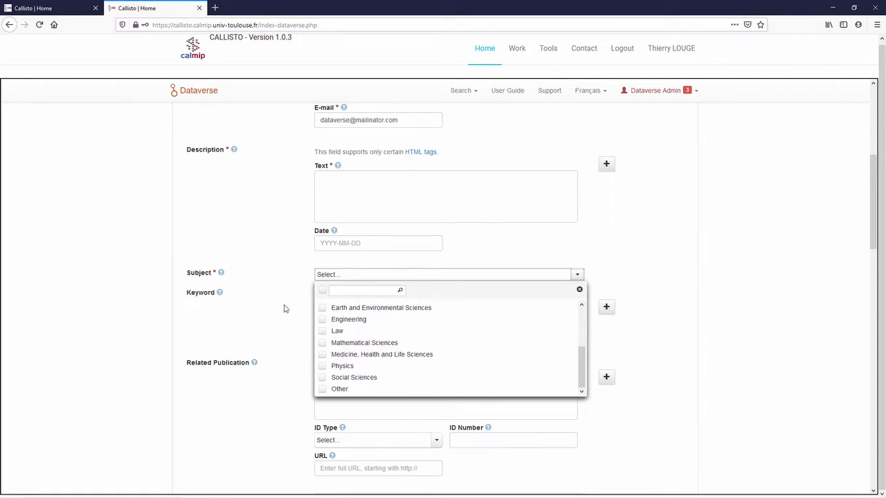
scroll(376, 364, "up", 3)
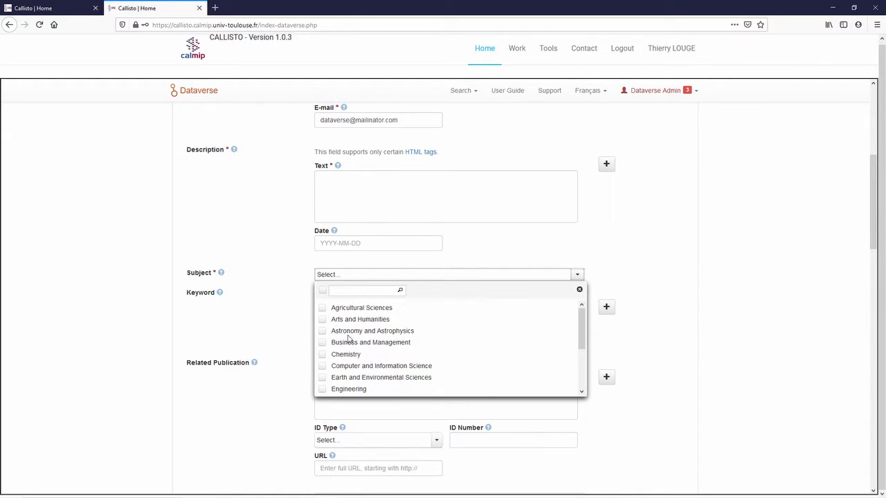
scroll(349, 339, "down", 3)
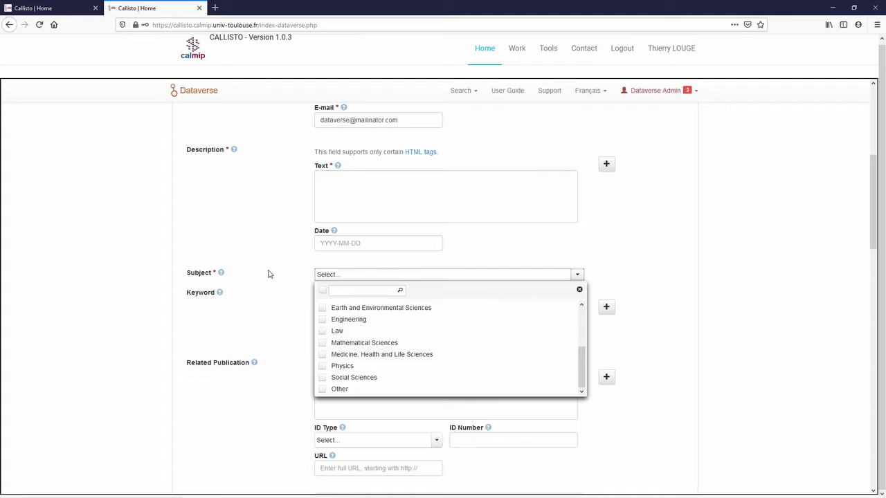
left_click(280, 293)
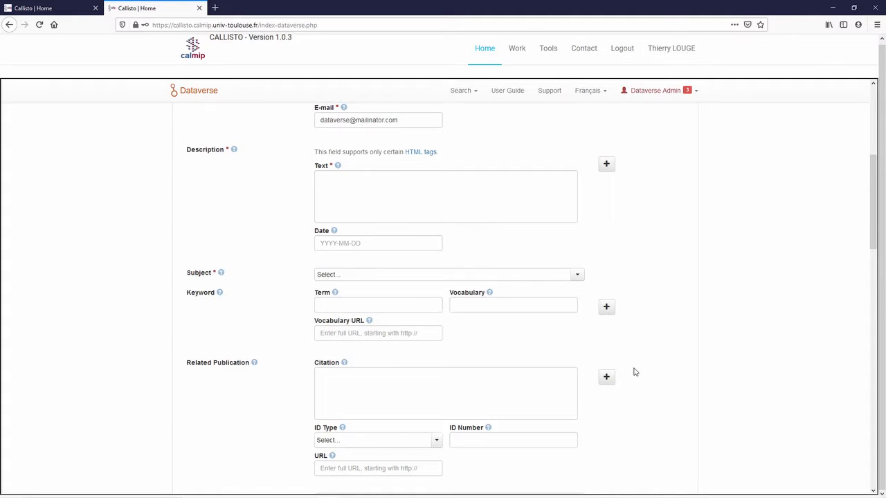
Review the keyword, related publication, notes, depositor and deposit date fields, and collapse the SMS_04Mars2020_v3 metadata block
scroll(632, 369, "down", 3)
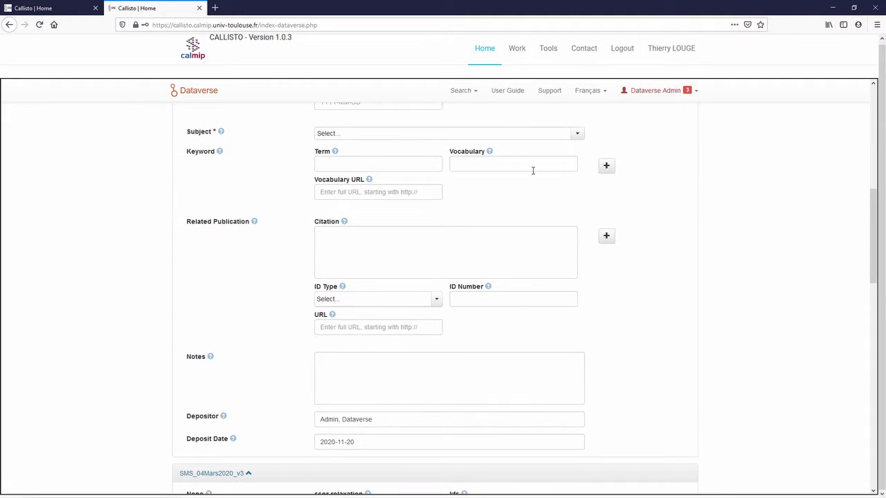
scroll(413, 257, "down", 2)
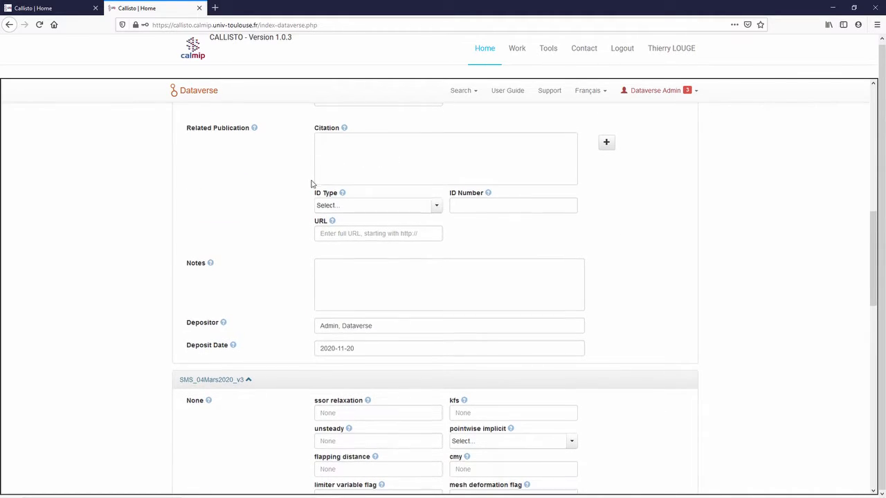
scroll(311, 184, "up", 2)
scroll(254, 284, "down", 3)
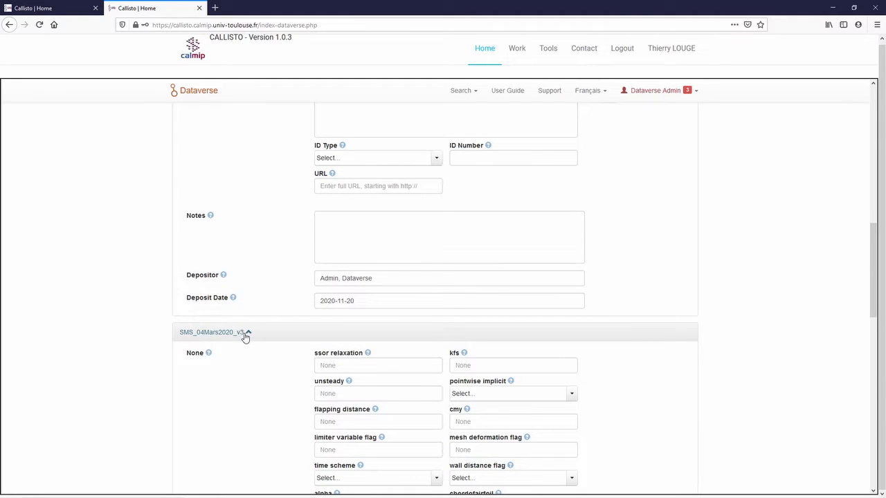
left_click(247, 334)
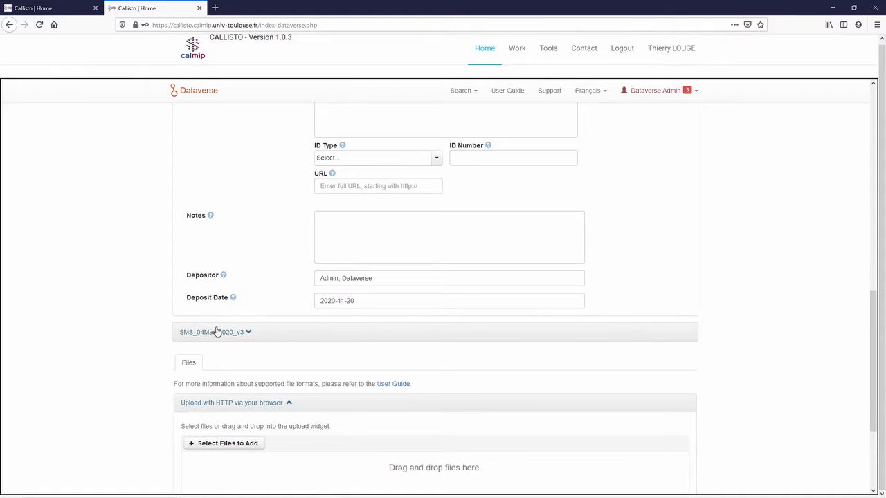
Review the citation metadata fields once more and collapse the Citation Metadata block
scroll(423, 353, "up", 5)
scroll(421, 355, "down", 5)
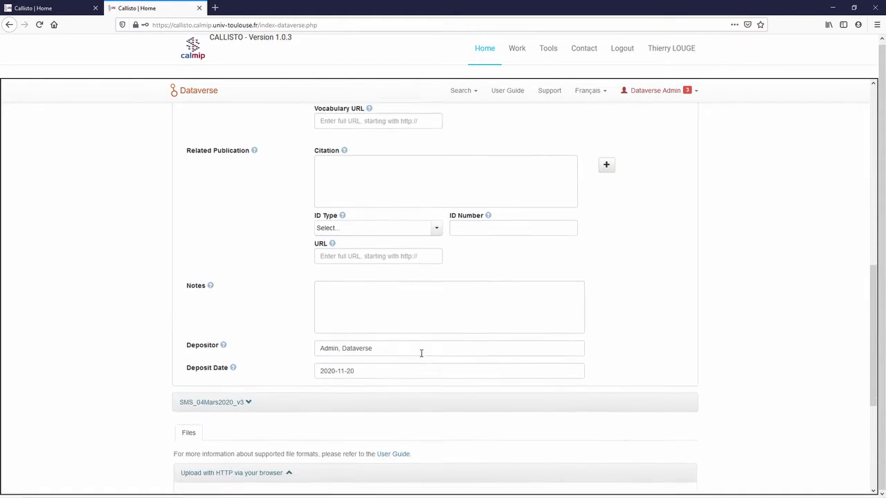
scroll(283, 251, "up", 6)
scroll(284, 252, "up", 5)
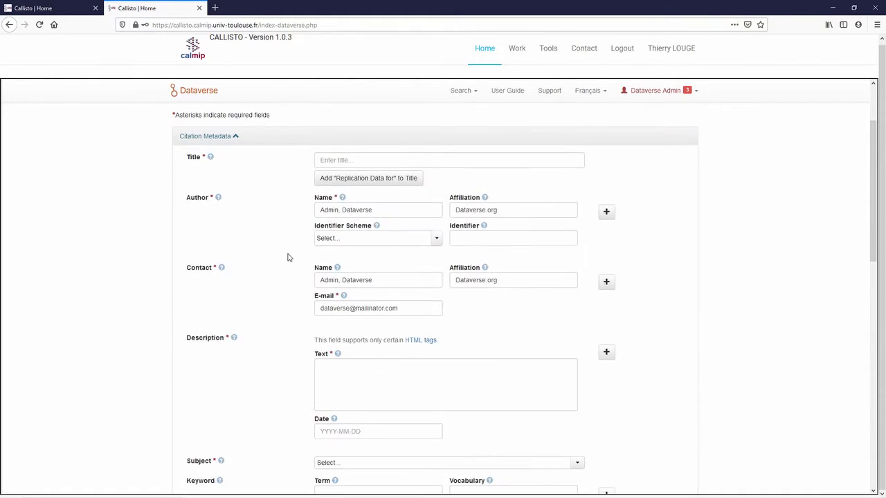
left_click(229, 183)
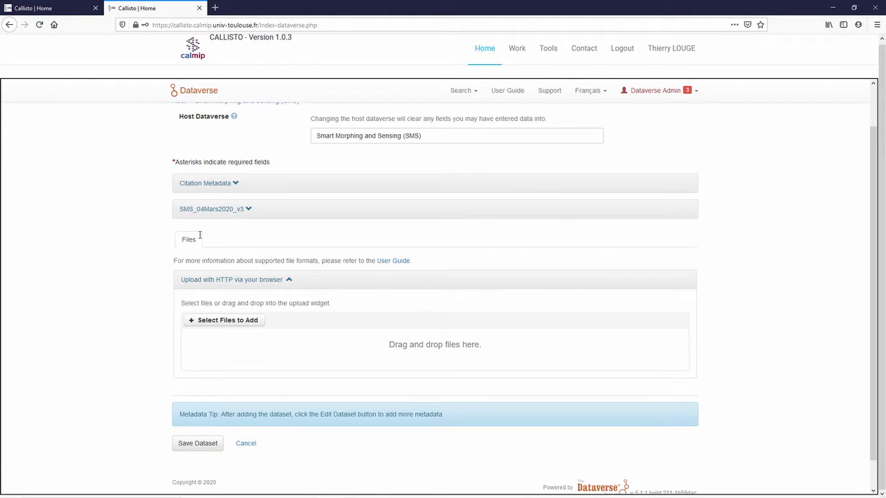
left_click(230, 184)
scroll(335, 269, "down", 1)
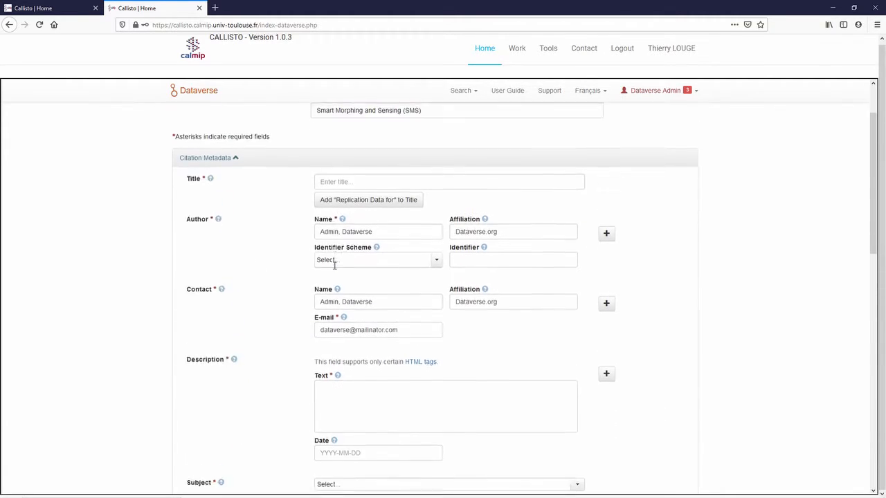
scroll(205, 188, "up", 1)
left_click(206, 184)
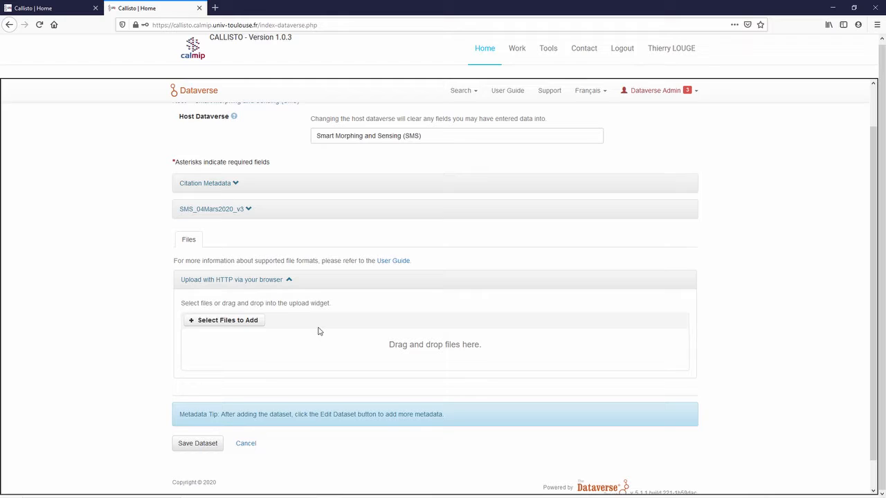
Look over the file upload area and the save options of the new dataset form
scroll(341, 334, "down", 2)
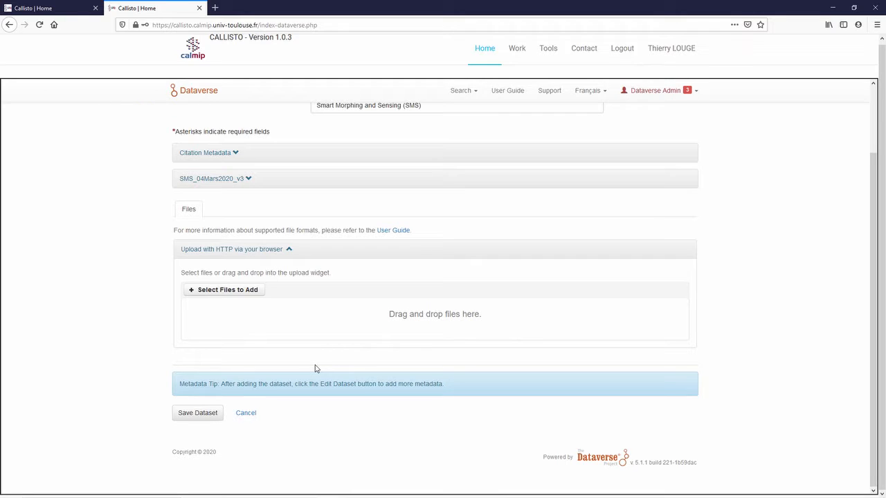
scroll(318, 364, "up", 2)
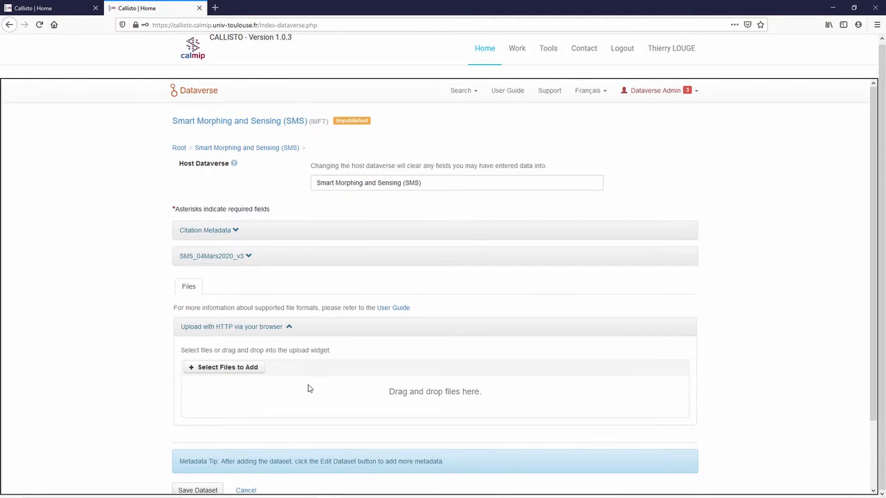
scroll(310, 388, "down", 1)
scroll(307, 390, "up", 1)
scroll(316, 297, "up", 1)
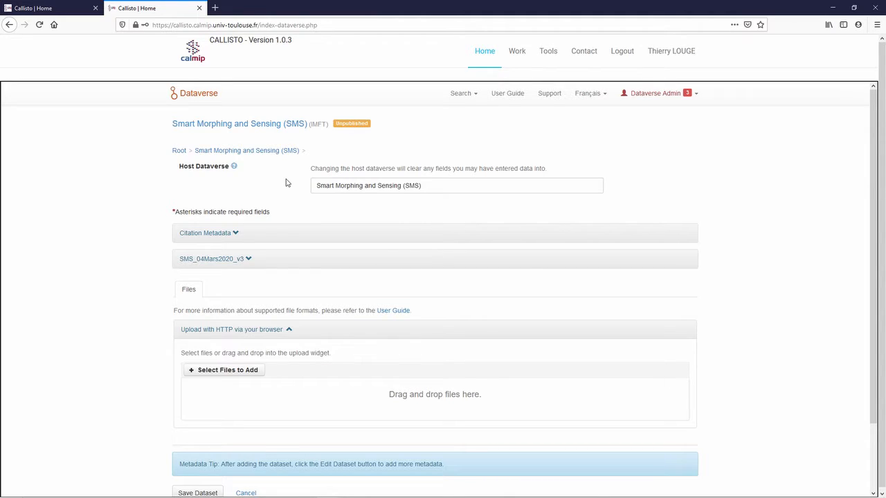
Expand the SMS_04Mars2020_v3 metadata block and read the help for the ssor relaxation and unsteady fields
left_click(269, 265)
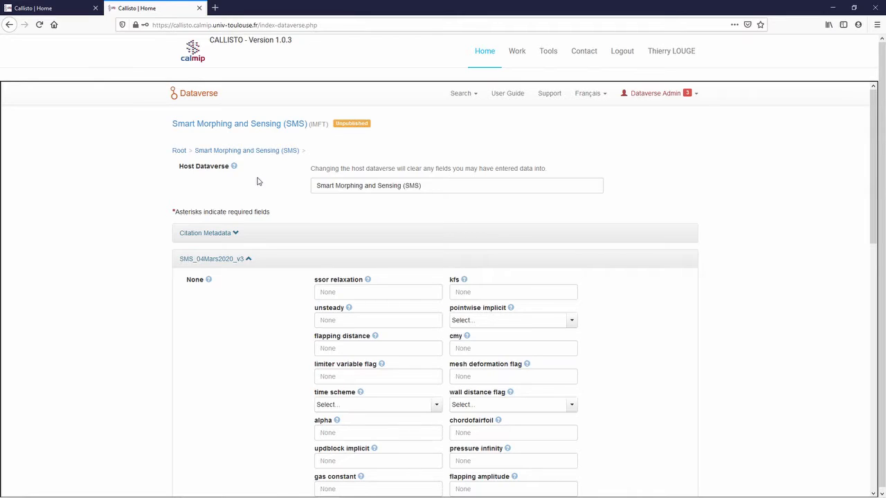
scroll(384, 252, "down", 2)
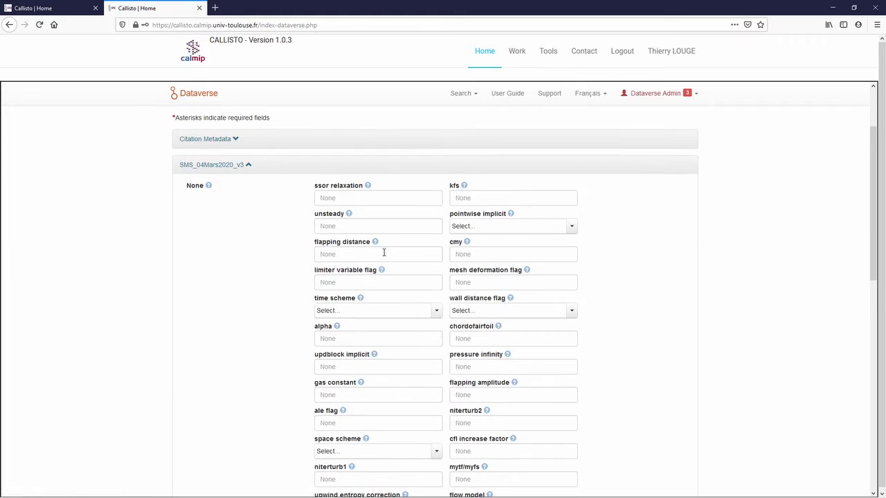
scroll(304, 238, "down", 2)
scroll(363, 202, "up", 2)
mouse_move(368, 186)
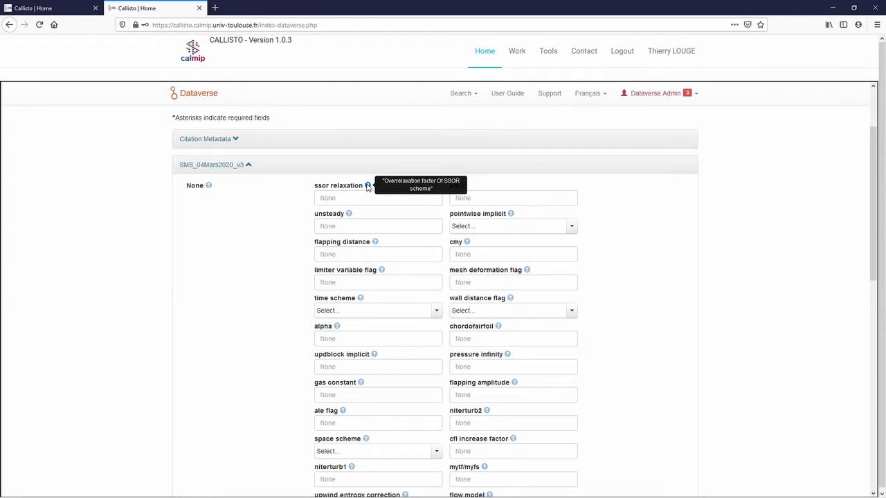
mouse_move(348, 215)
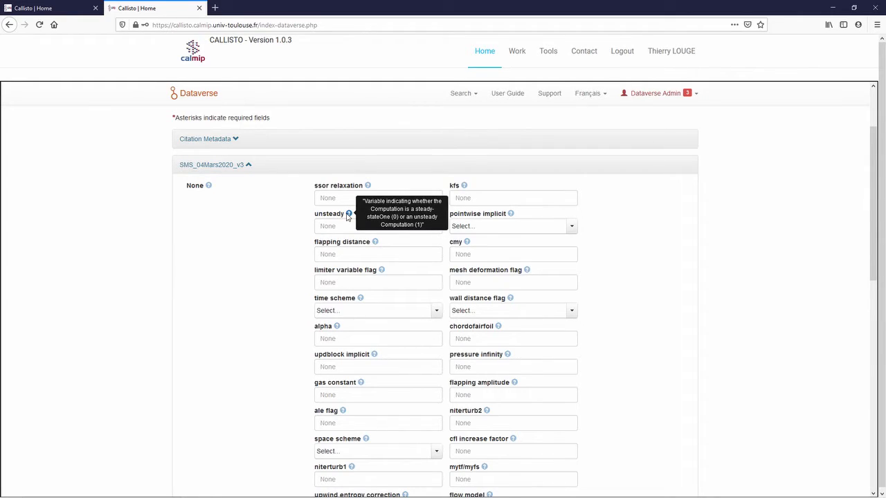
Check the choices for the pointwise implicit field and look through all the SMS_04Mars2020_v3 fields down to reynolds
left_click(570, 227)
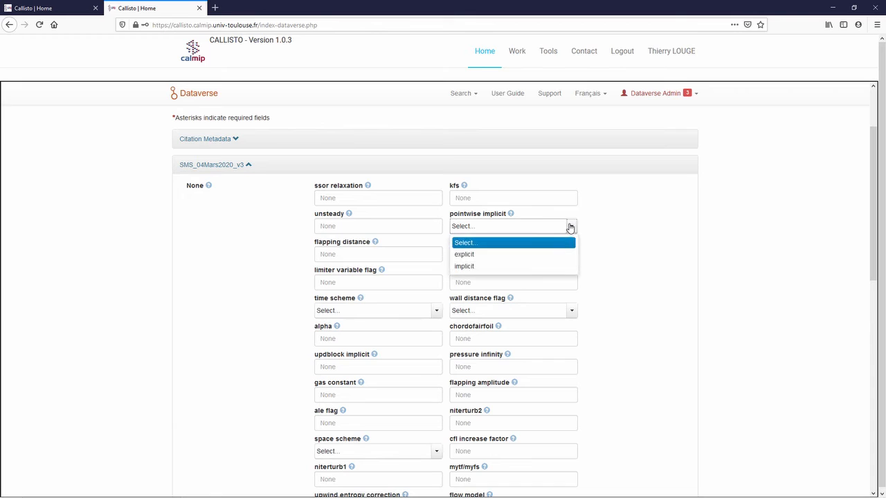
left_click(623, 256)
scroll(508, 273, "down", 5)
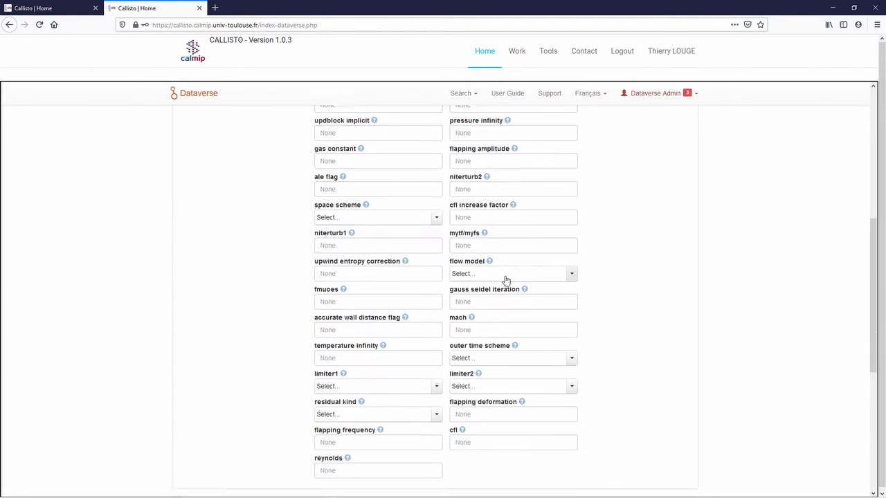
scroll(506, 280, "up", 7)
scroll(318, 278, "down", 6)
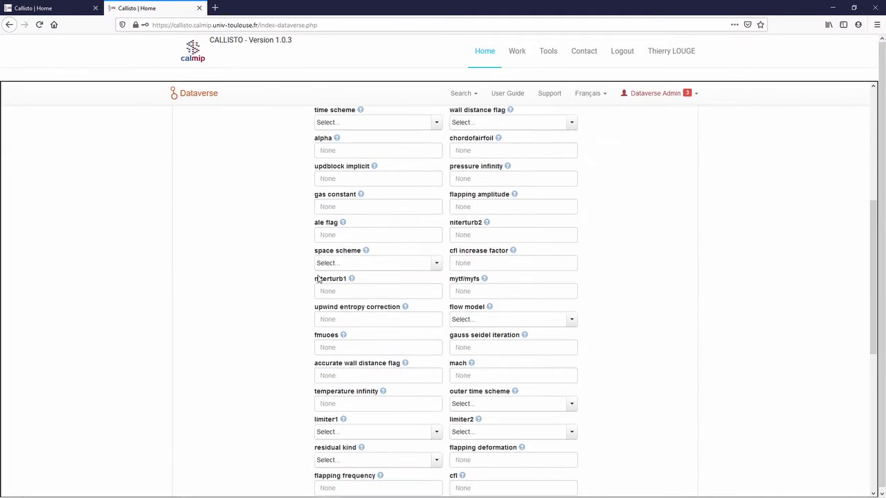
scroll(318, 279, "down", 5)
scroll(316, 277, "up", 10)
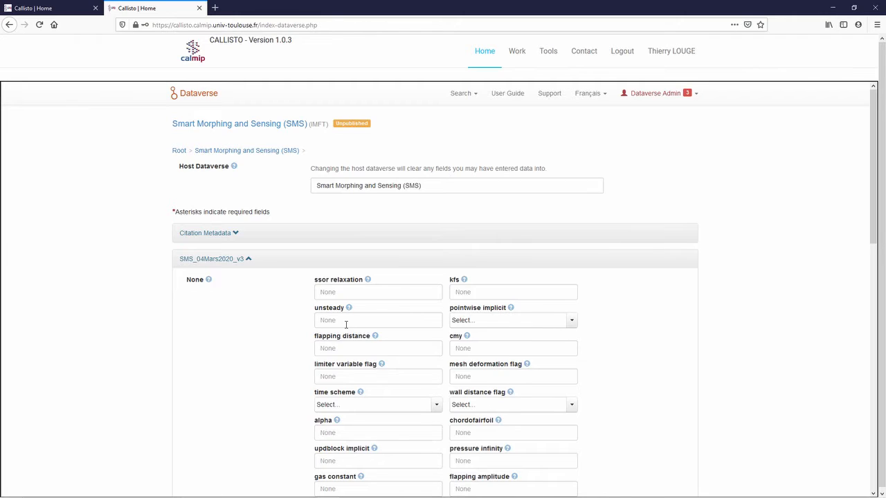
Check the choices for the time scheme field and skim the fields that follow it in the SMS_04Mars2020_v3 block
scroll(348, 325, "down", 2)
left_click(436, 311)
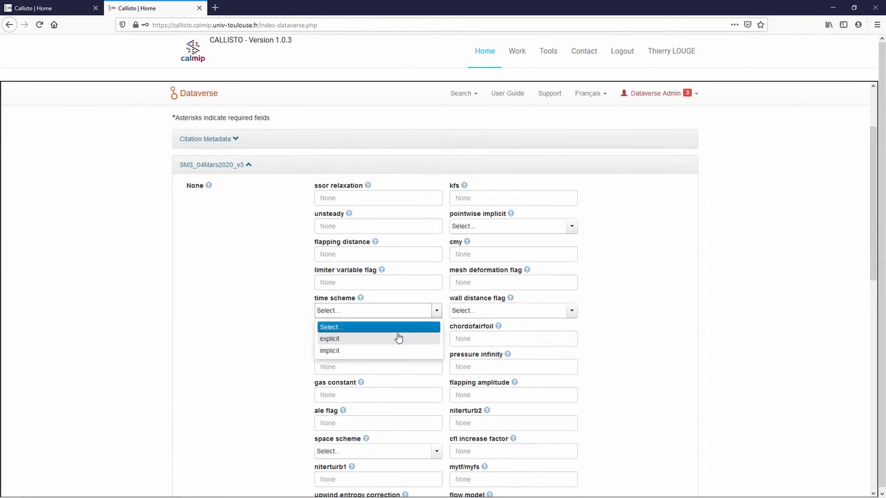
left_click(604, 325)
scroll(602, 336, "down", 2)
scroll(577, 328, "down", 5)
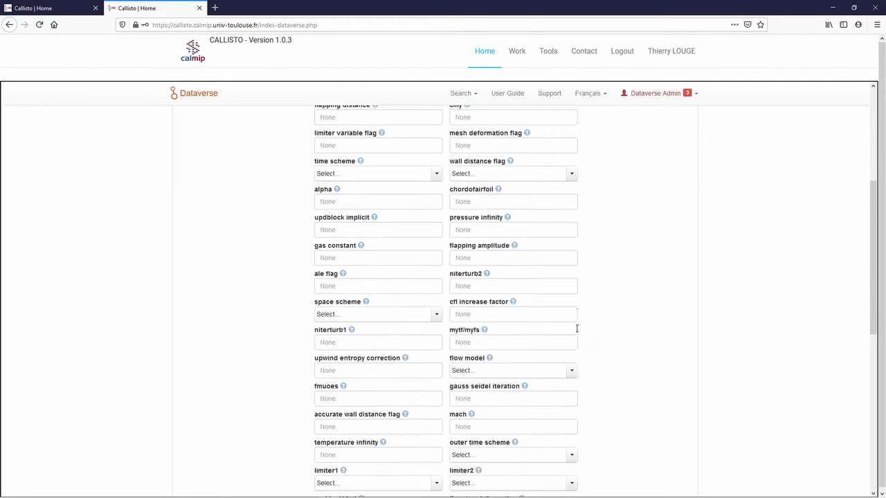
scroll(522, 352, "up", 4)
scroll(401, 289, "up", 5)
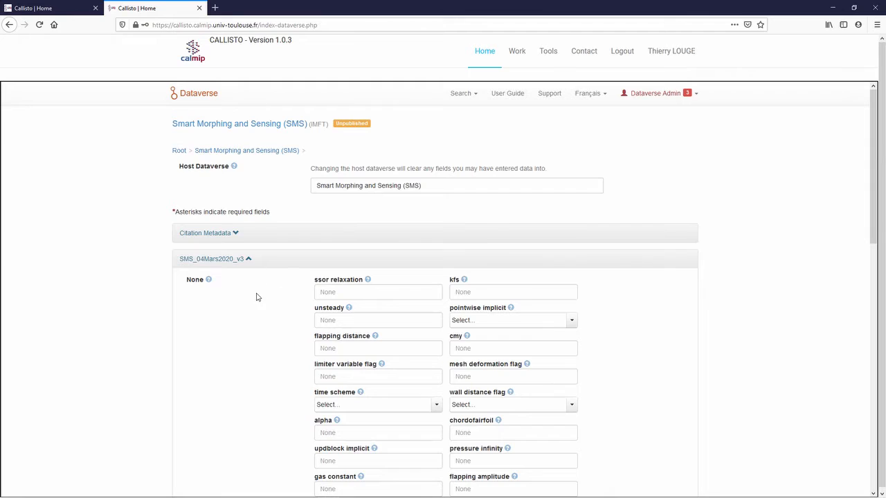
Collapse the SMS_04Mars2020_v3 block and leave the unsaved dataset form for the Smart Morphing and Sensing (SMS) dataverse
left_click(233, 261)
scroll(299, 297, "down", 1)
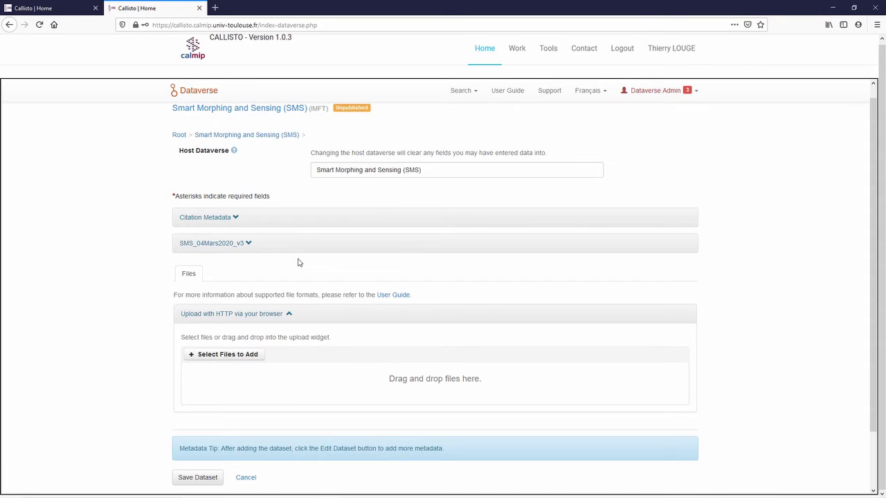
left_click(260, 111)
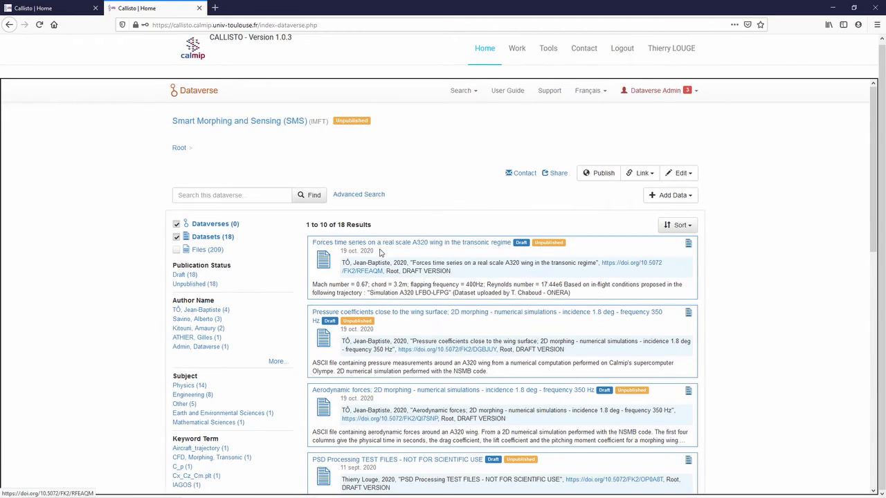
Open the PSD Processing TEST FILES - NOT FOR SCIENTIFIC USE dataset and look over its description and file list
scroll(422, 309, "down", 1)
scroll(445, 315, "down", 3)
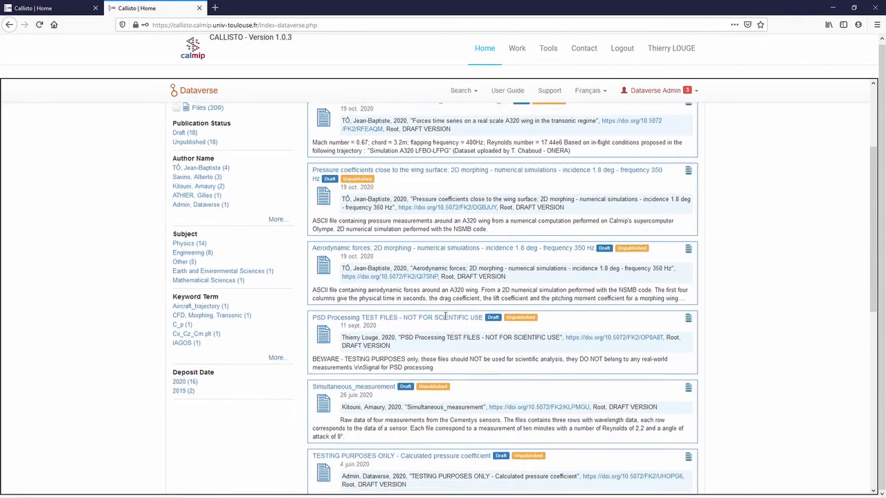
left_click(408, 272)
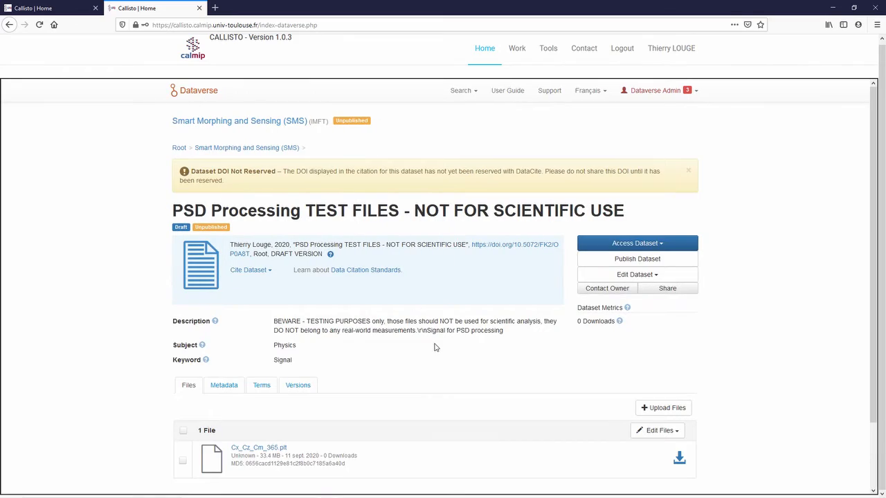
scroll(435, 347, "down", 1)
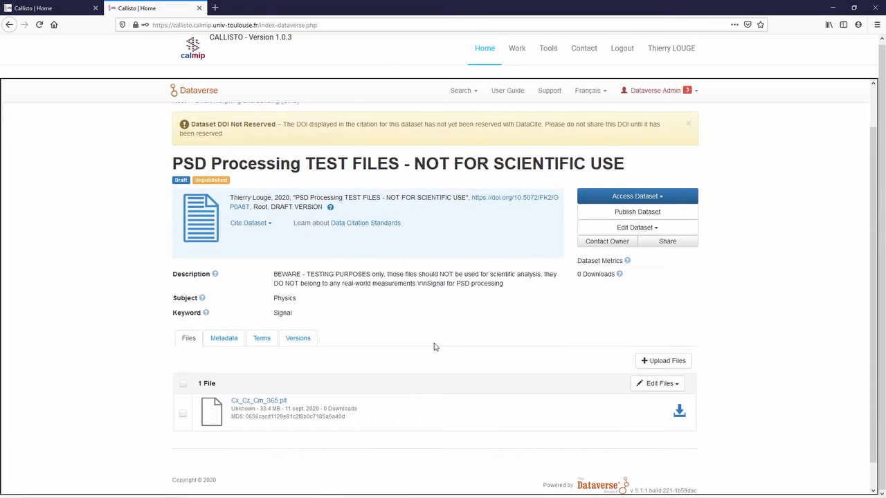
scroll(434, 347, "up", 1)
scroll(433, 348, "down", 1)
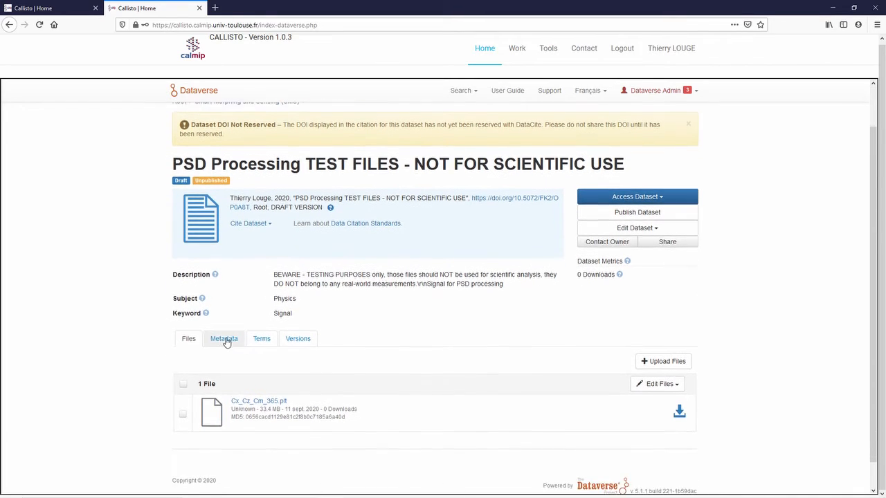
Show the dataset's citation metadata and examine the keyword's term, ontology name and vocabulary URL
left_click(223, 338)
scroll(422, 341, "down", 2)
scroll(421, 341, "down", 1)
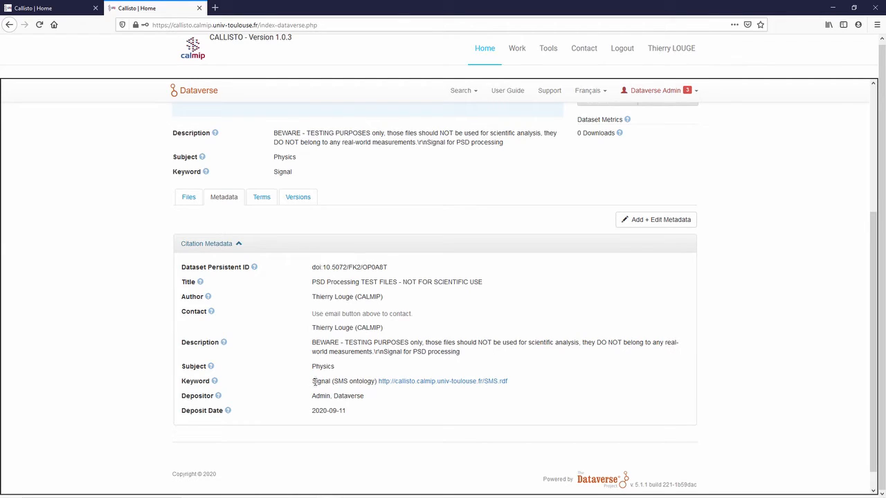
left_click_drag(312, 382, 377, 382)
left_click_drag(510, 382, 379, 384)
left_click(381, 413)
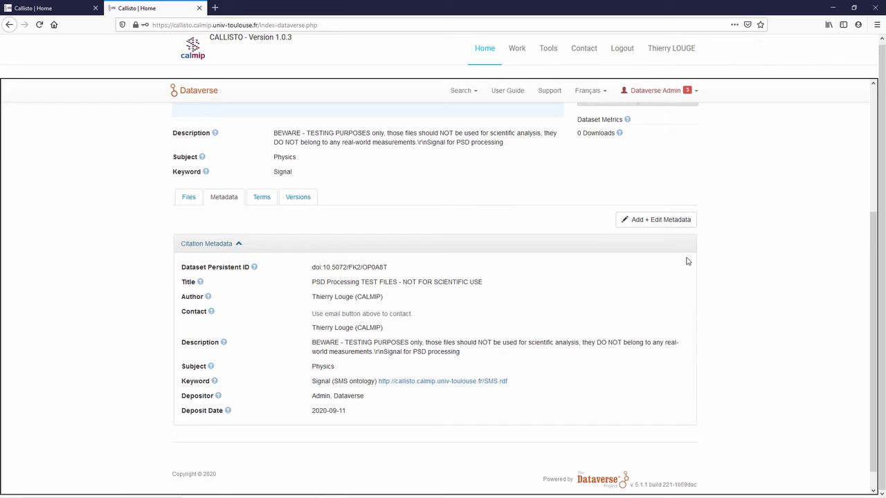
Open the dataset's metadata for editing and examine the Keyword entry with its help, term, vocabulary and vocabulary URL
left_click(653, 221)
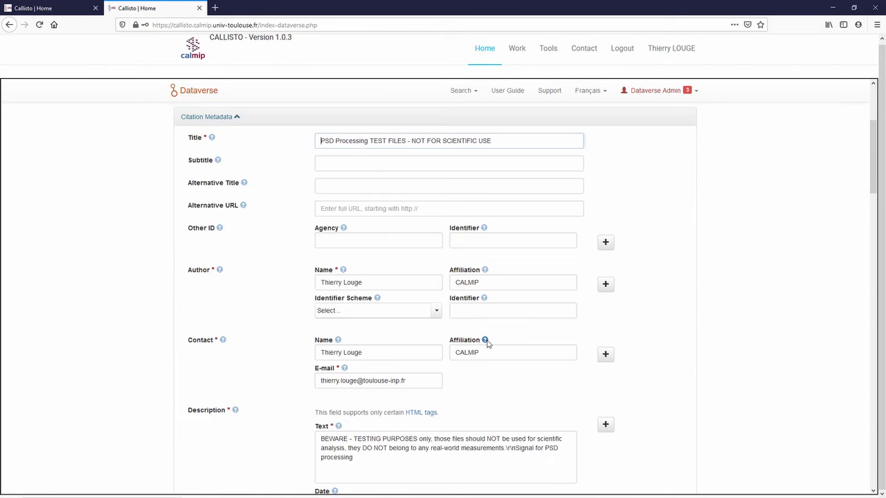
scroll(493, 333, "down", 2)
scroll(492, 334, "down", 3)
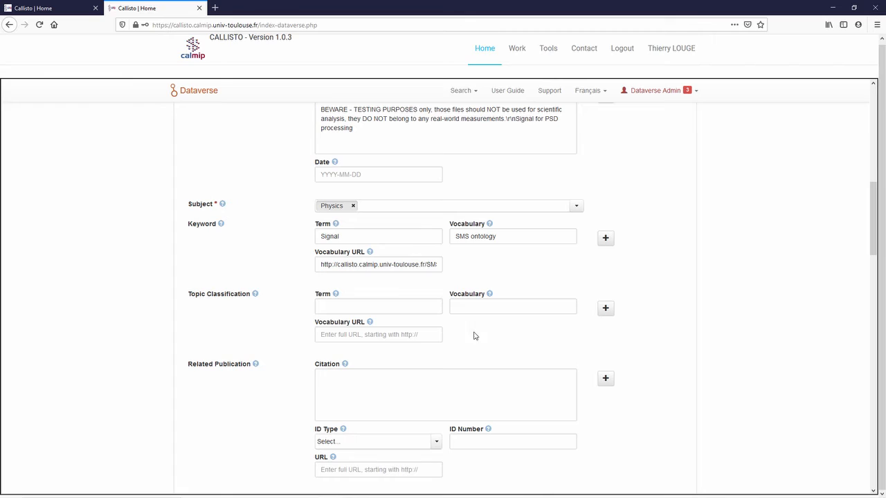
mouse_move(224, 226)
left_click(341, 236)
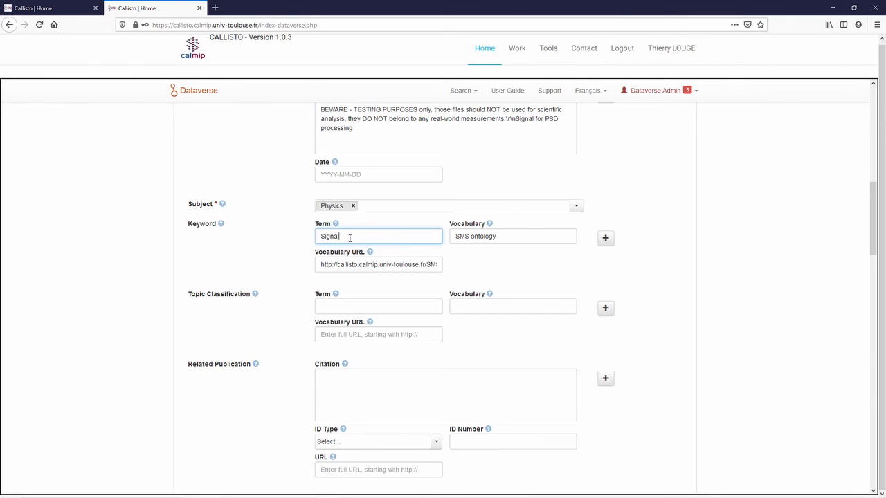
left_click(349, 238)
left_click(463, 263)
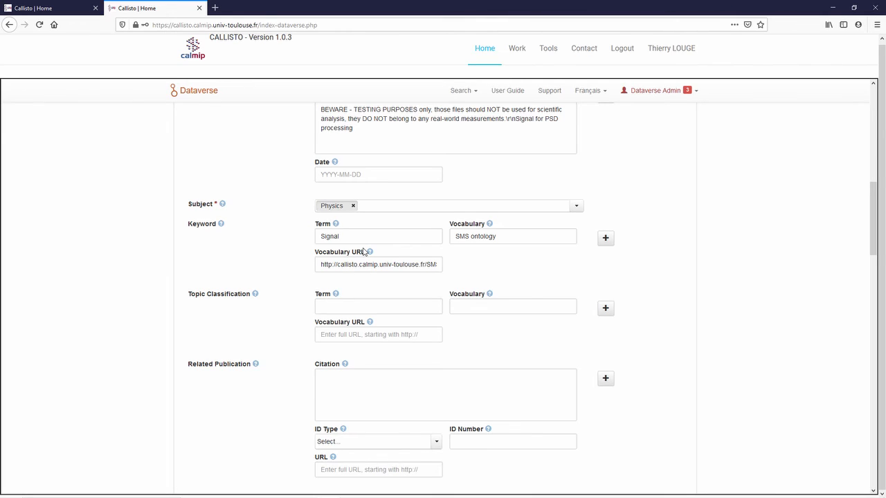
Add a second, empty keyword entry below the Signal keyword in the citation metadata
scroll(365, 253, "up", 3)
scroll(503, 326, "down", 2)
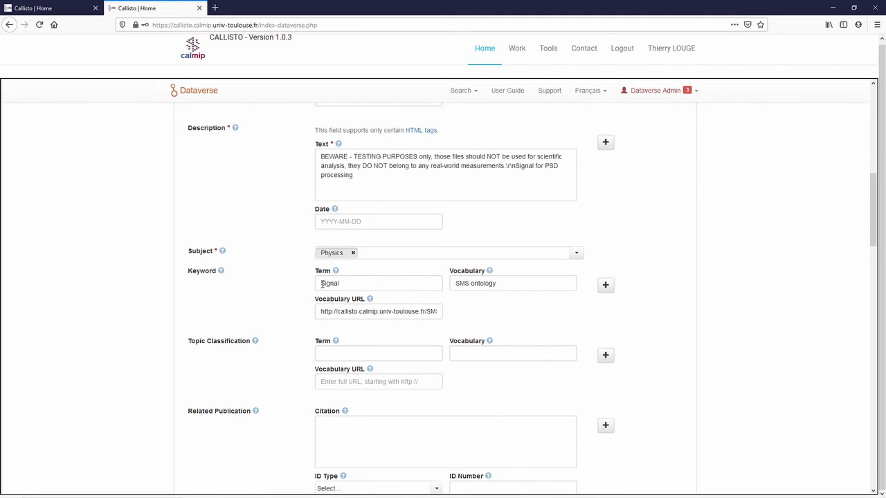
left_click_drag(348, 287, 317, 291)
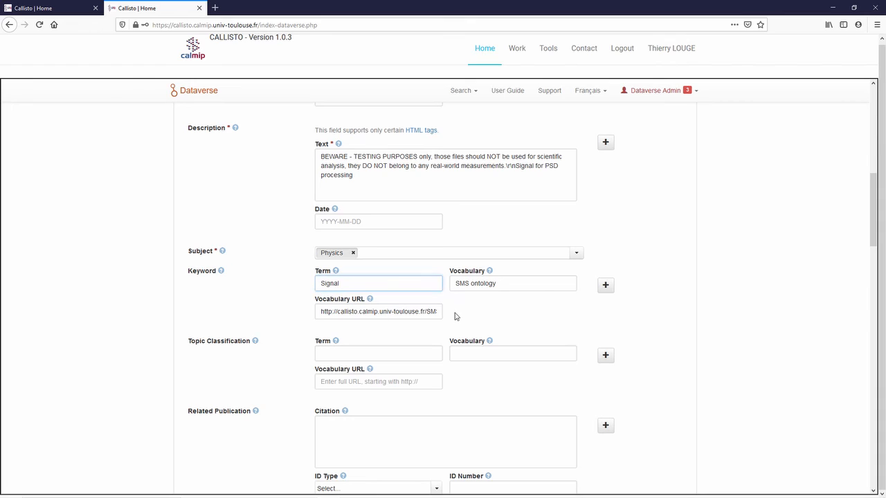
left_click(605, 287)
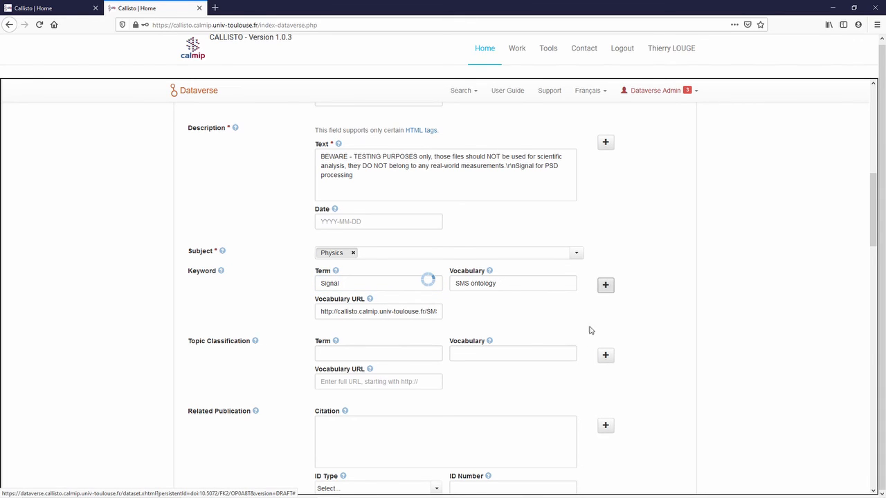
scroll(415, 364, "down", 3)
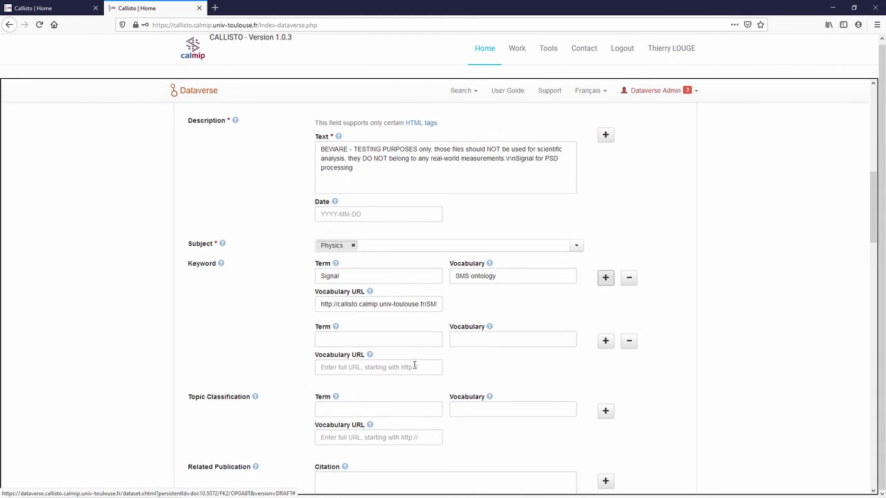
scroll(468, 311, "up", 3)
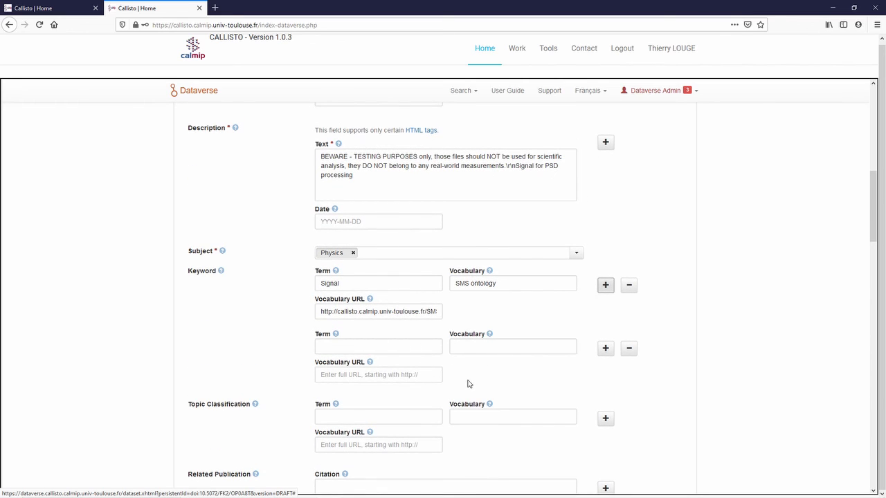
Leave the metadata form without saving and go to the root dataverse
scroll(469, 383, "up", 1)
scroll(467, 374, "up", 2)
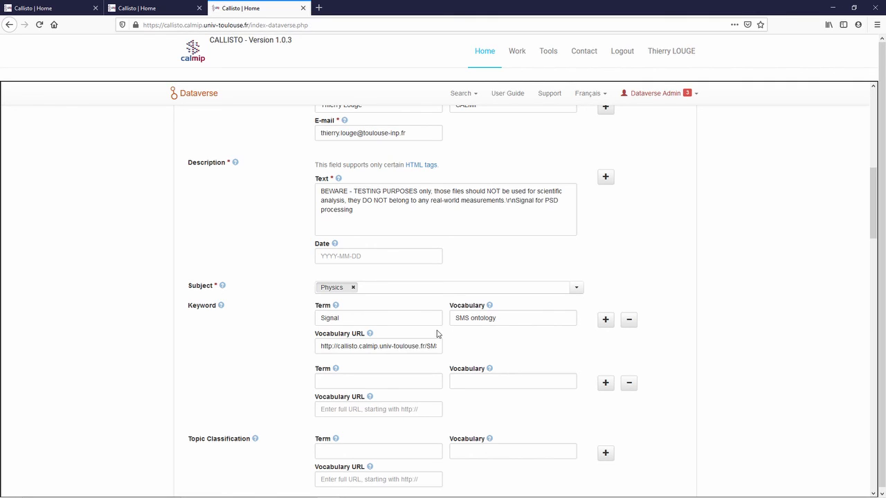
scroll(437, 333, "up", 6)
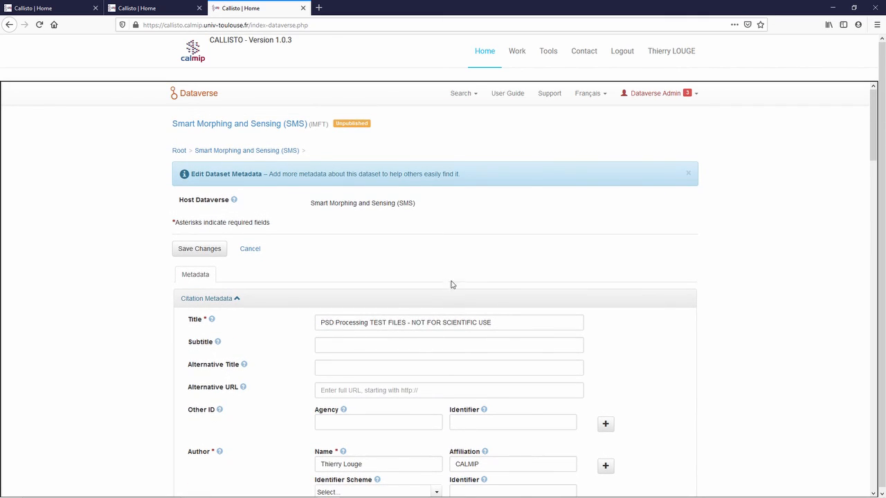
left_click(200, 95)
Log out of the Dataverse admin account and return to the CALLISTO home page
left_click(657, 94)
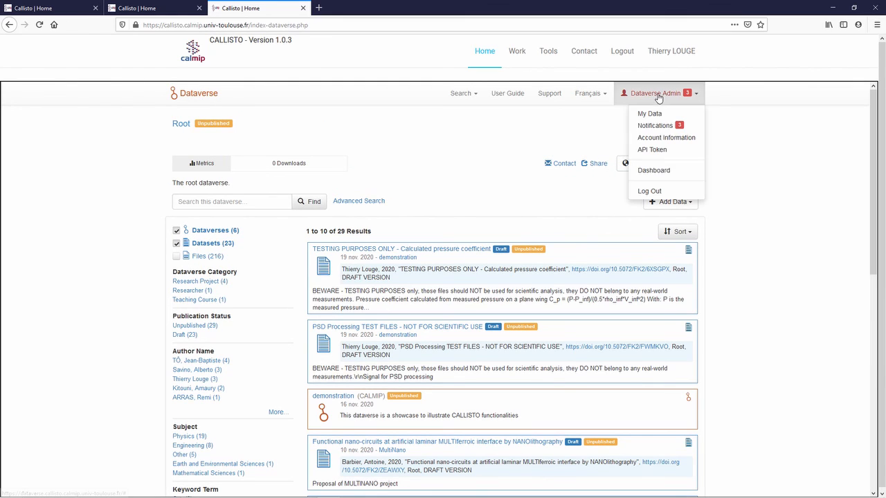
left_click(631, 193)
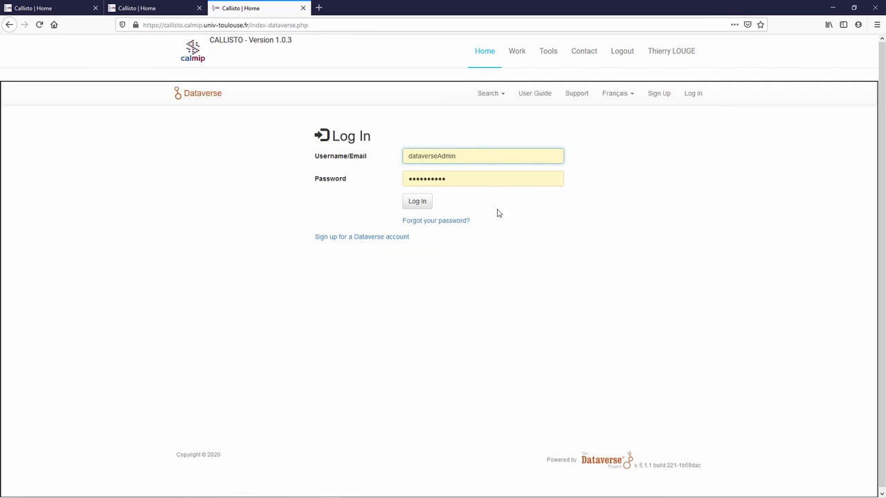
left_click(483, 63)
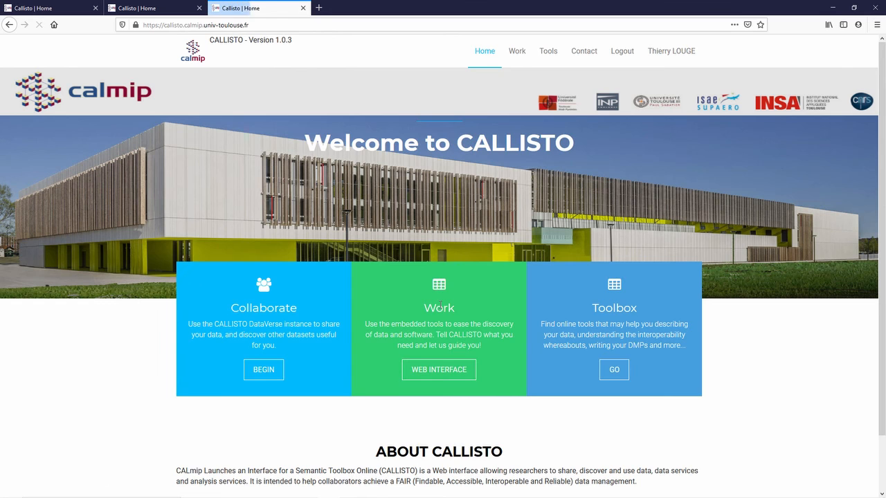